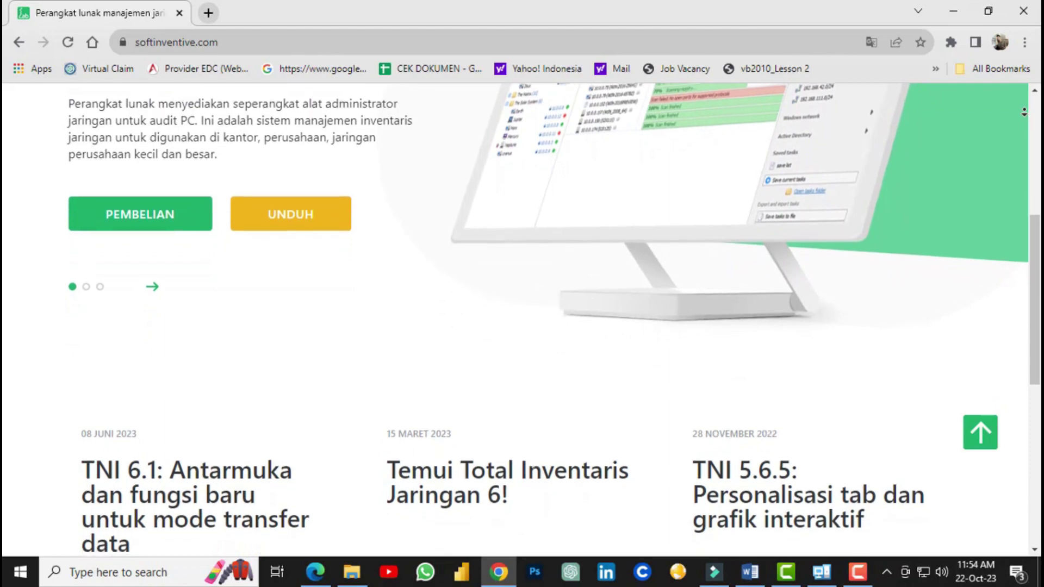
scroll(1023, 112, "down", 1)
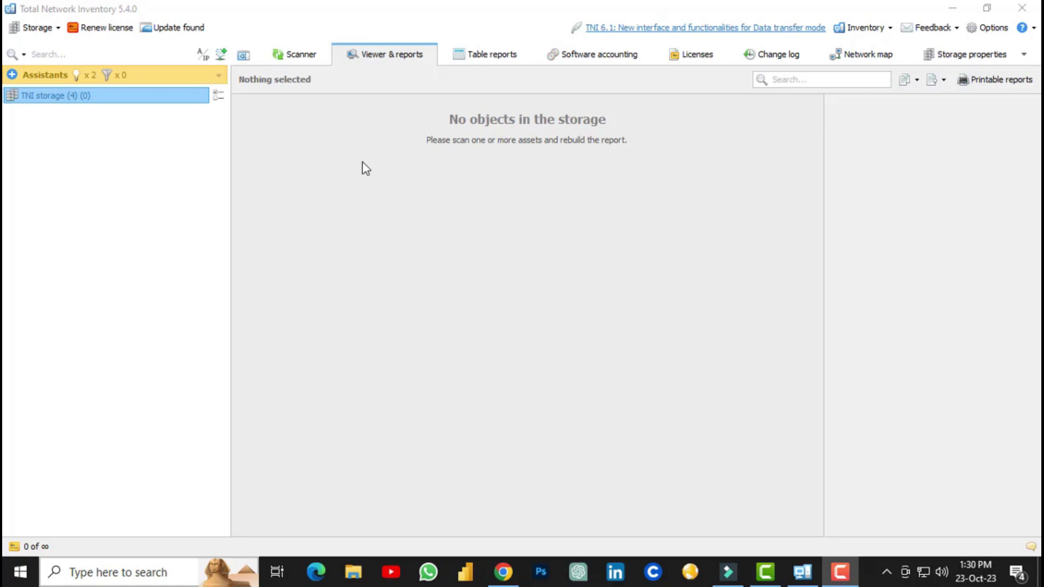
Step: Run a quick scan of the 192.168.1.0/24 network using the current Windows user's credentials and the default SSH, VMware and SNMP options
left_click(302, 56)
left_click(302, 56)
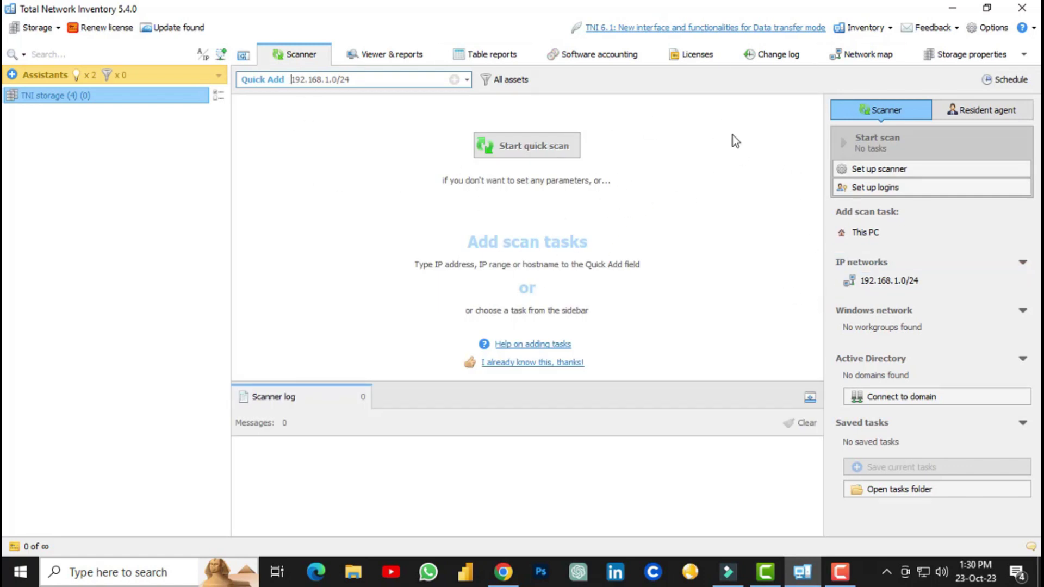
left_click(536, 157)
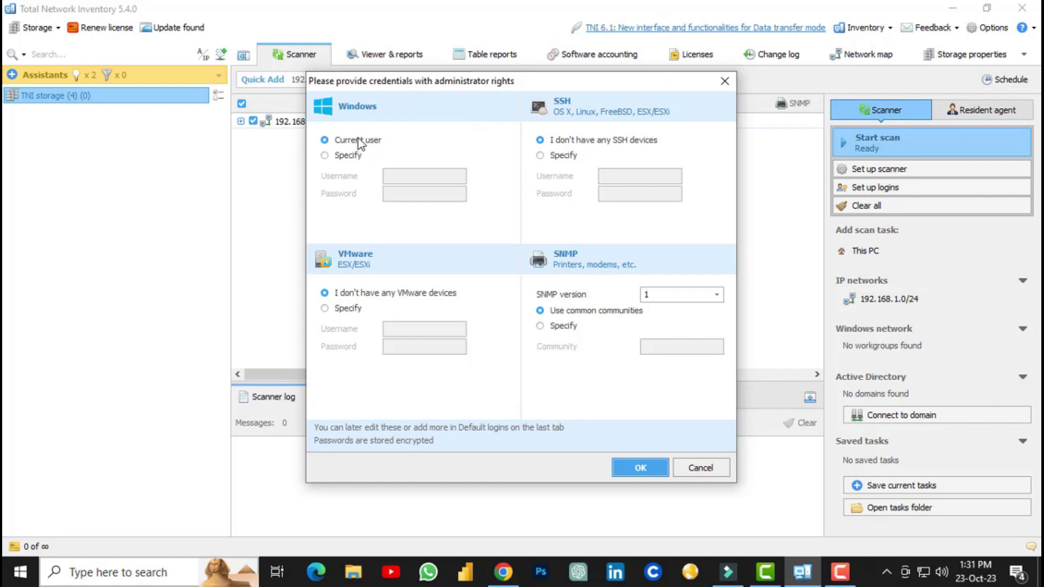
left_click(640, 469)
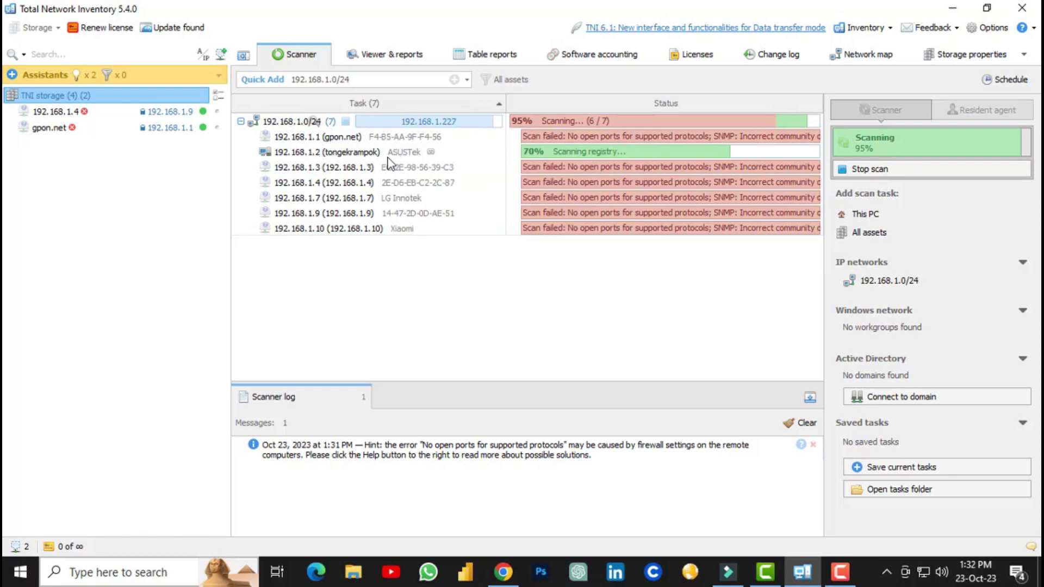
mouse_move(402, 161)
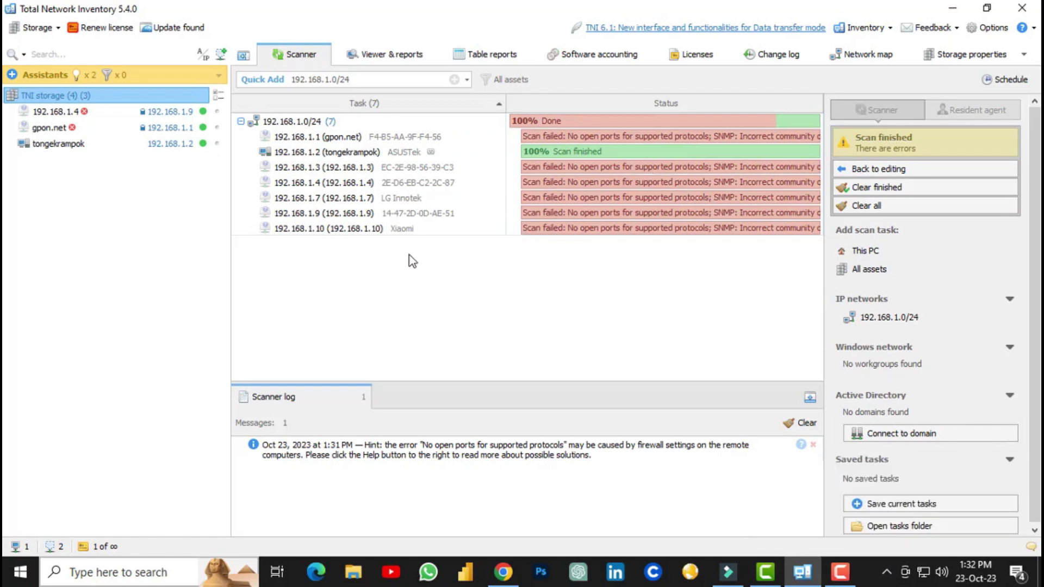
Step: Open the viewer's group summary for the TNI storage and review its online status, physical assets and operating systems charts
left_click(386, 56)
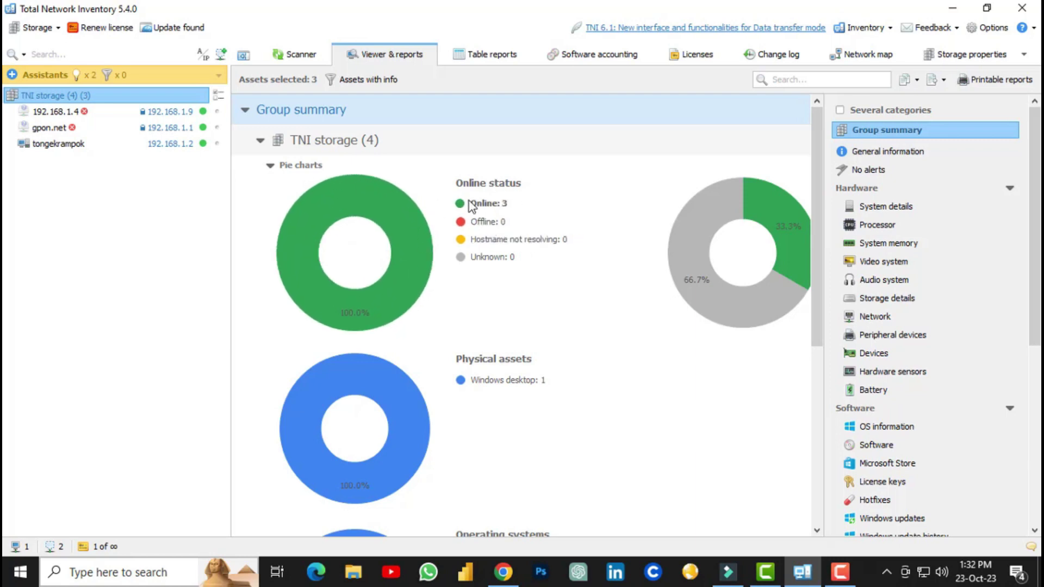
mouse_move(506, 209)
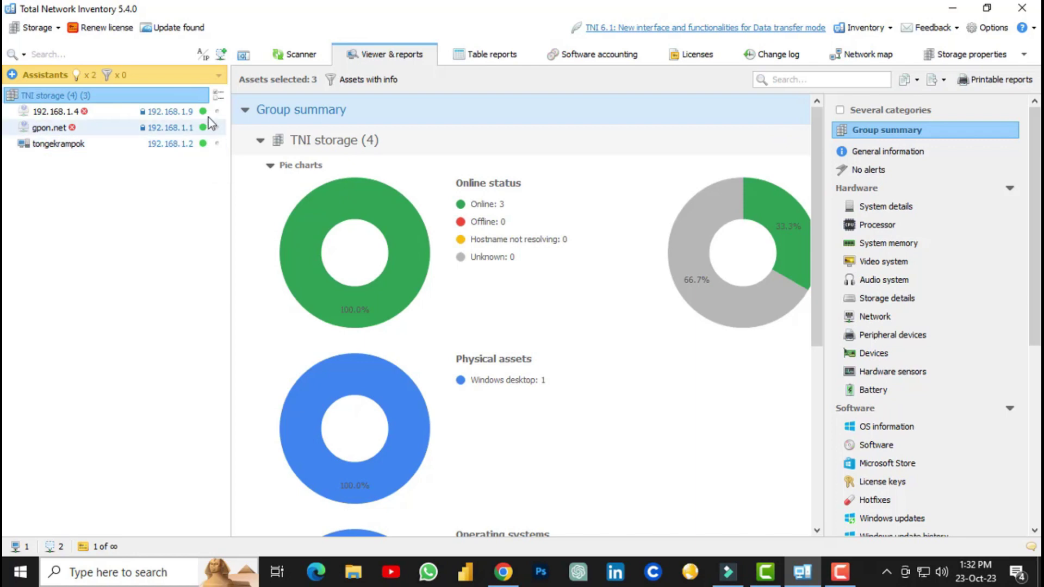
mouse_move(208, 112)
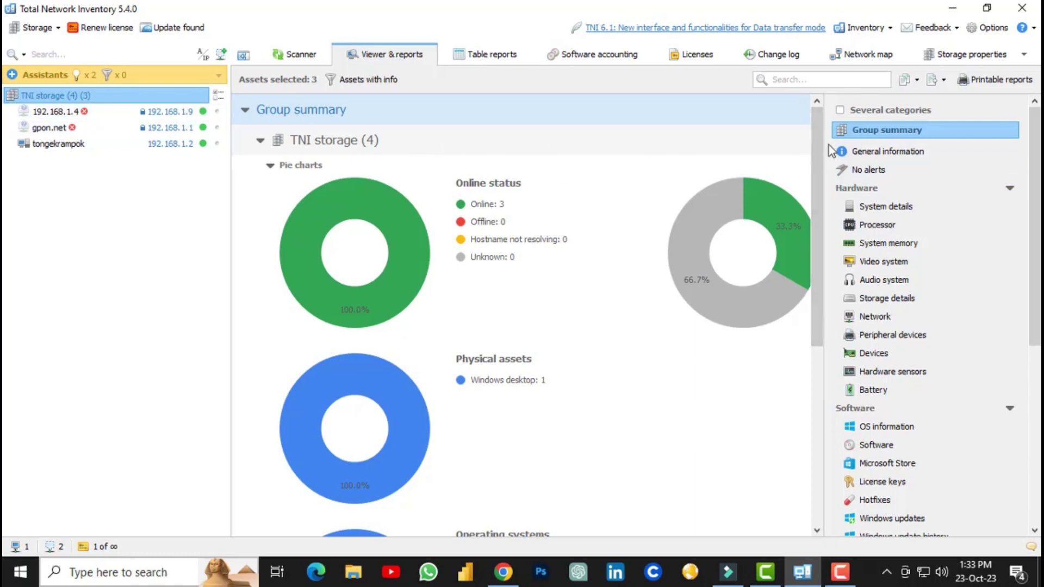
left_click_drag(814, 150, 814, 154)
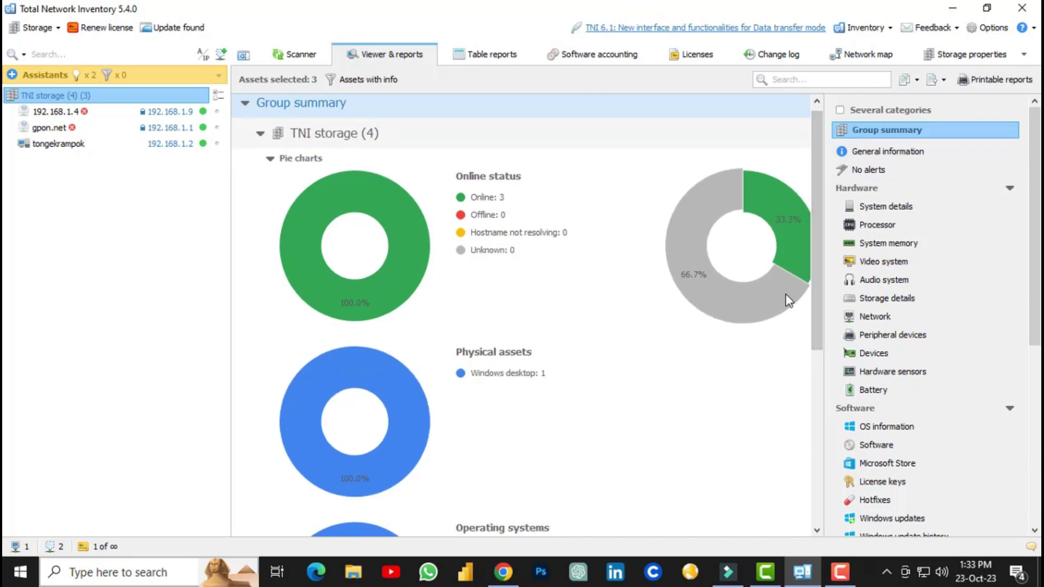
scroll(816, 275, "down", 3)
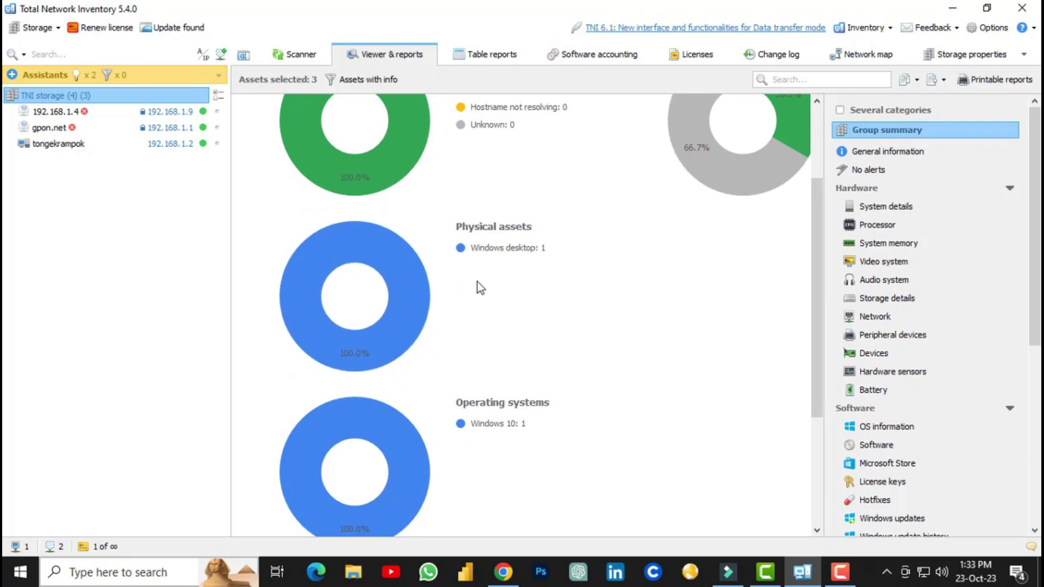
scroll(818, 353, "down", 3)
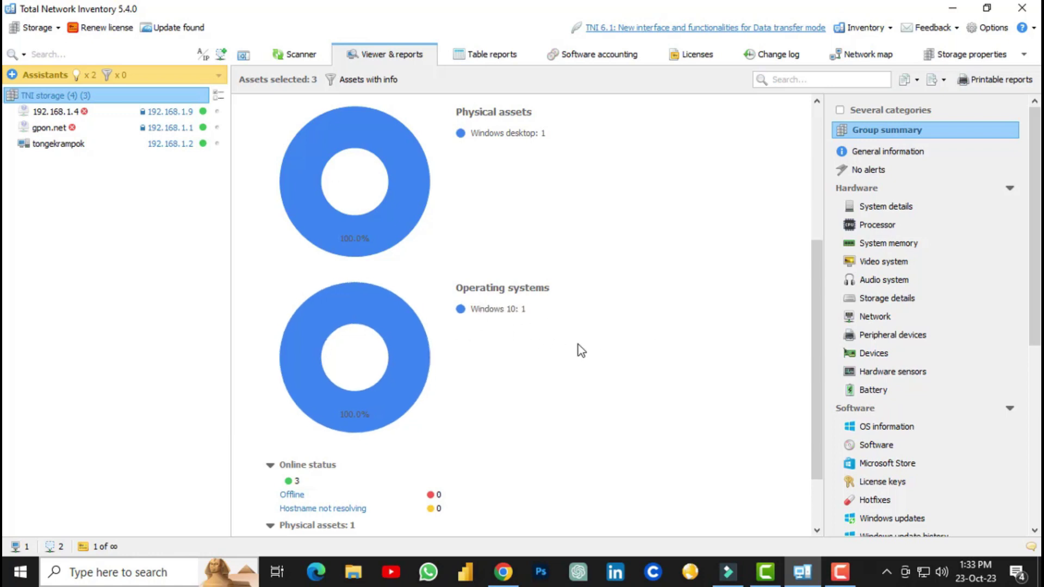
left_click_drag(812, 377, 825, 431)
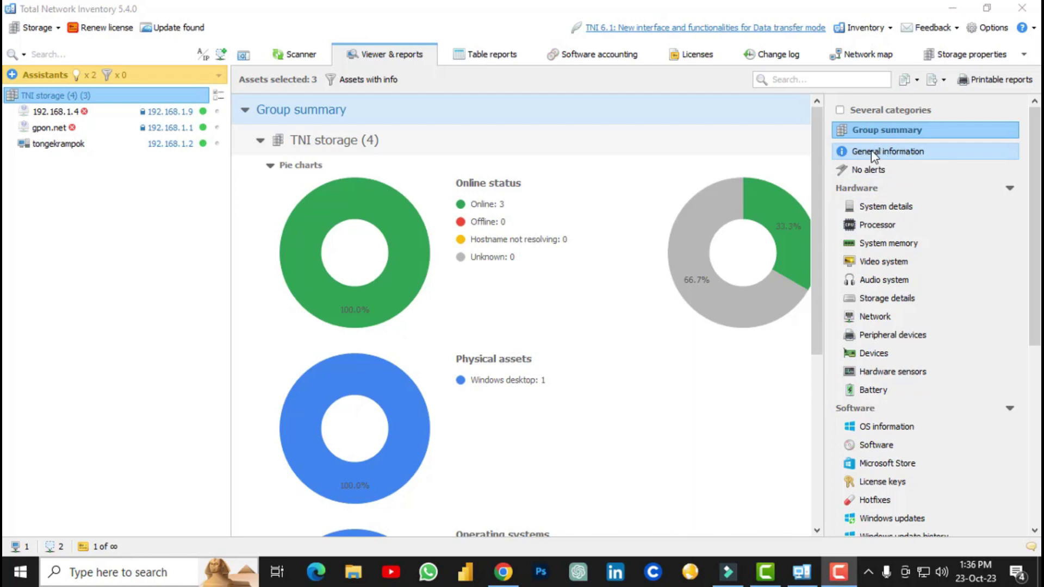
Step: Open the General information report and review the inventory information of 192.168.1.4 and gpon.net
left_click(906, 153)
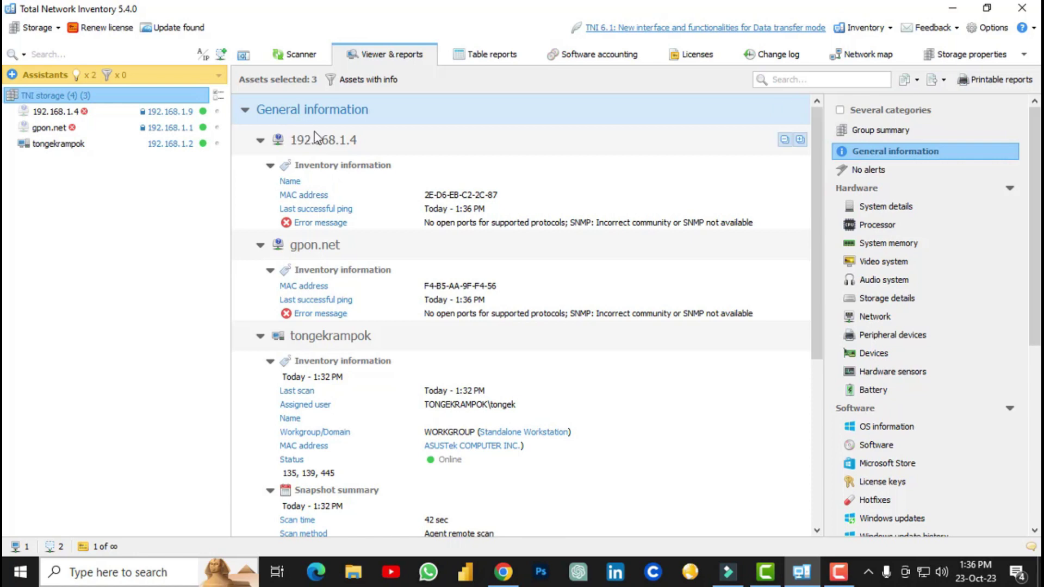
scroll(381, 210, "down", 2)
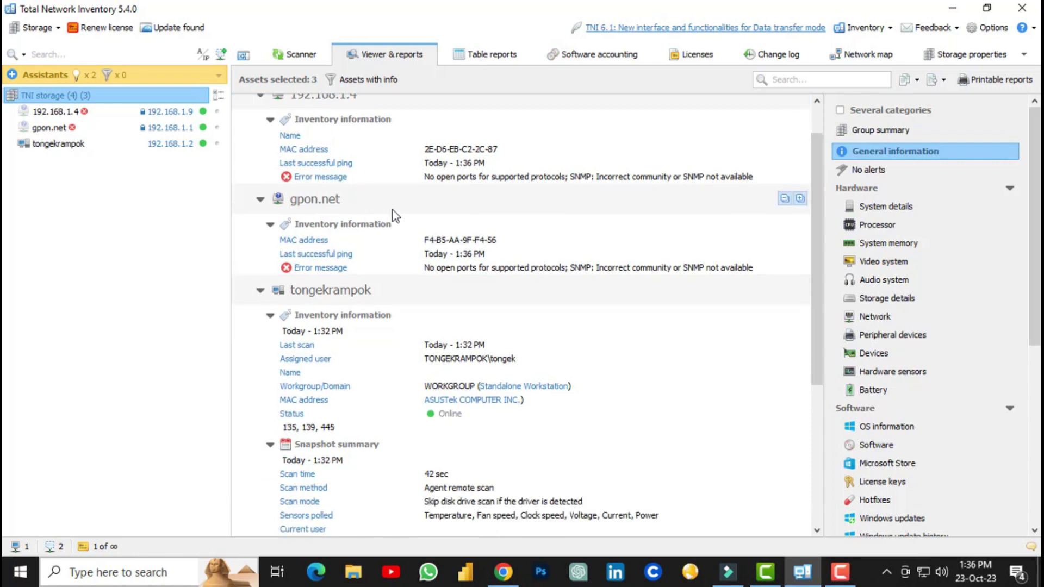
scroll(375, 185, "up", 2)
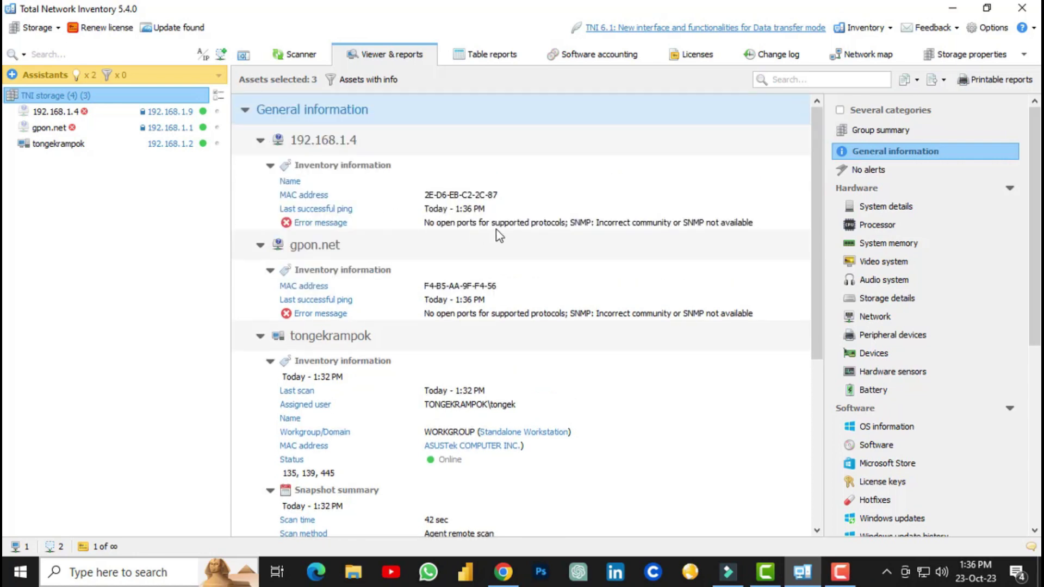
scroll(532, 263, "down", 2)
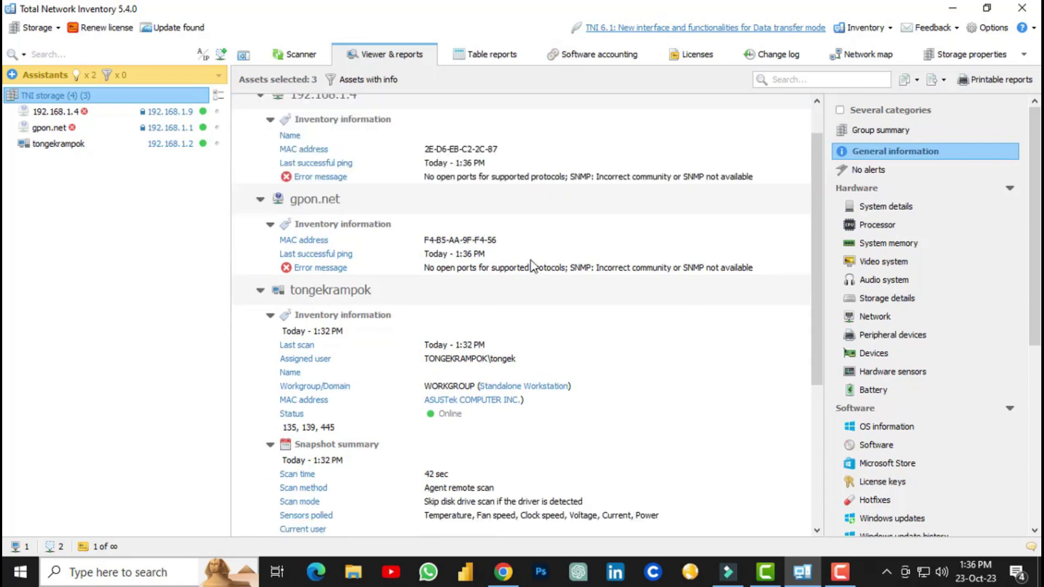
scroll(788, 247, "up", 2)
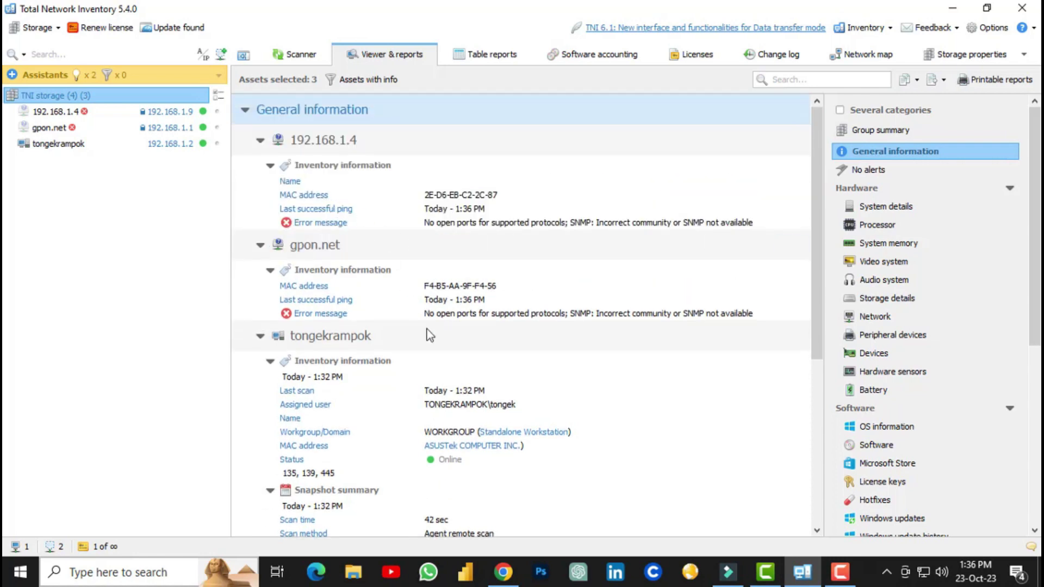
Step: Examine the scanned Windows computer's inventory information, snapshot summary, OS information and hardware summary in the General information report
scroll(403, 333, "down", 2)
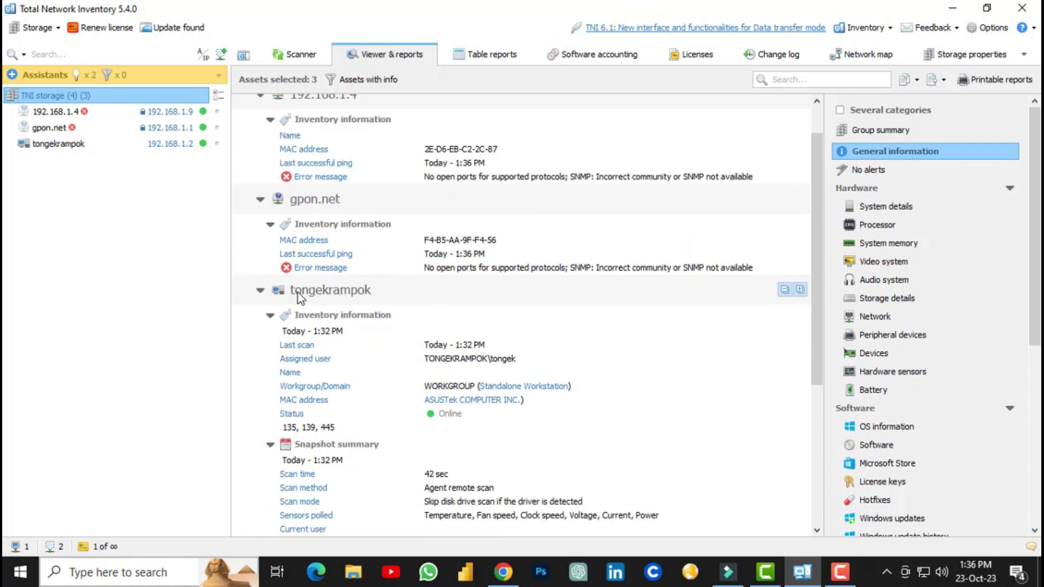
scroll(369, 373, "down", 2)
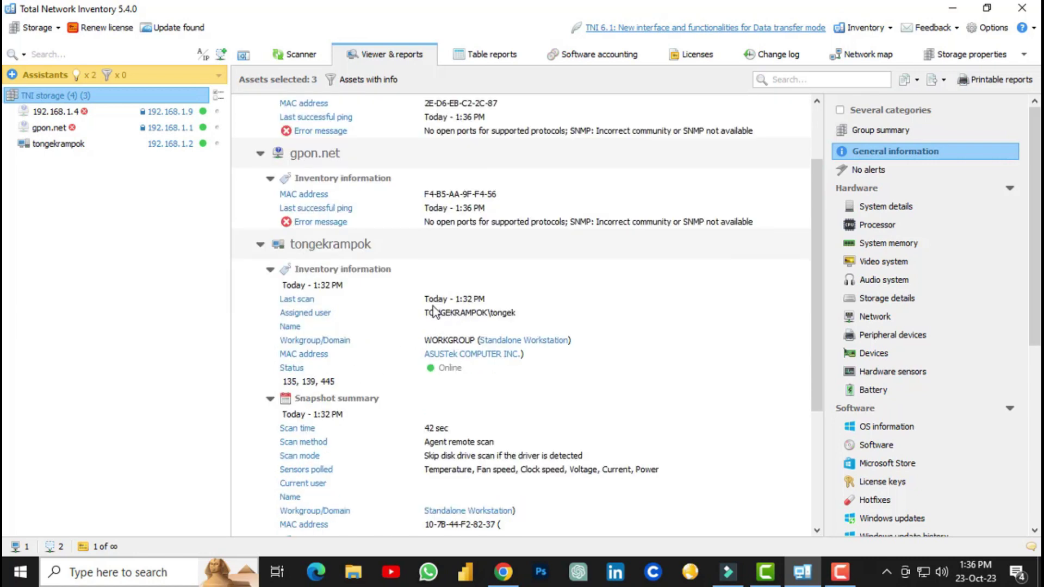
scroll(435, 310, "down", 2)
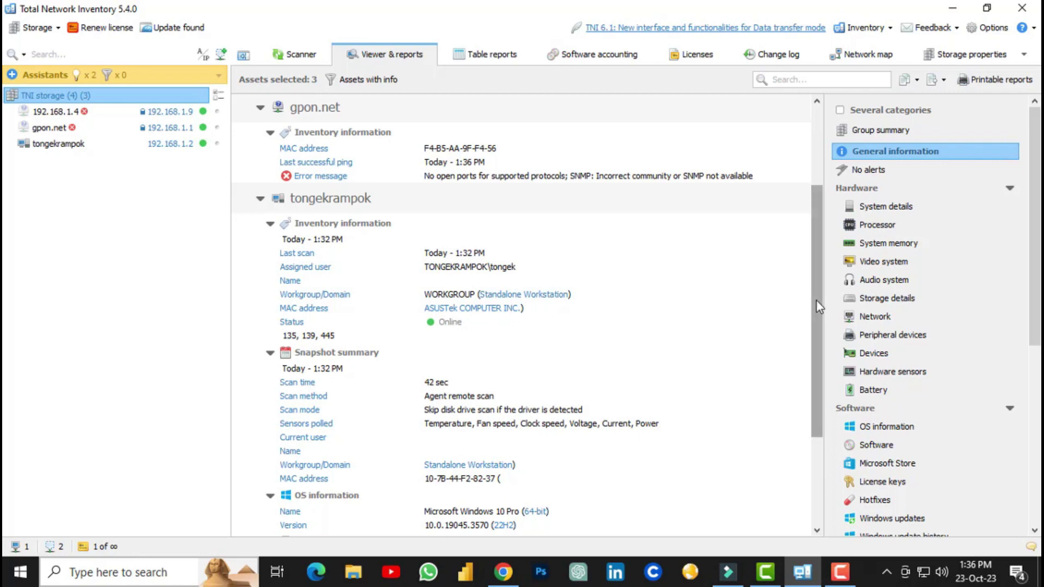
left_click_drag(816, 301, 814, 336)
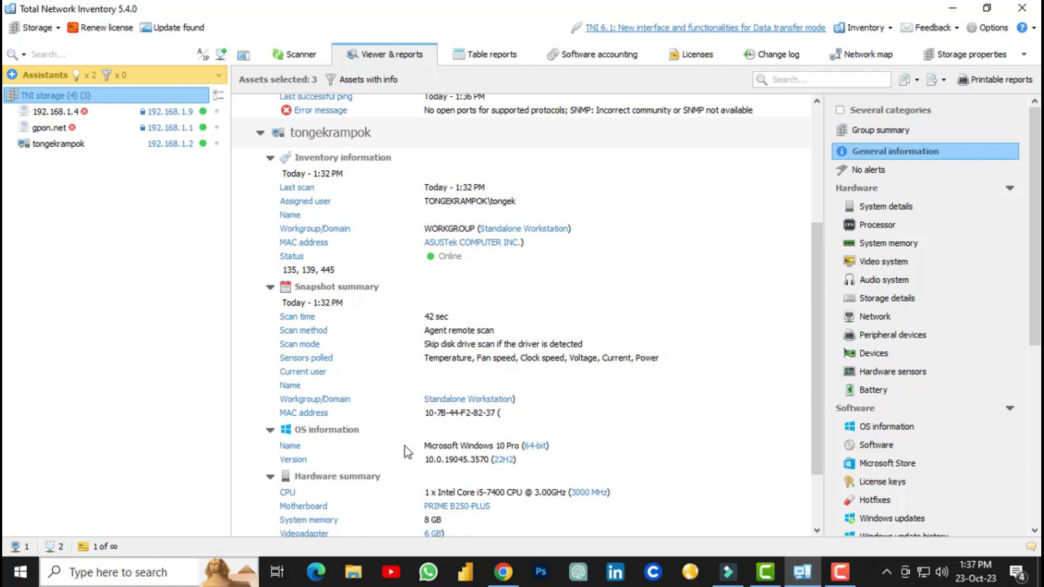
scroll(342, 432, "down", 1)
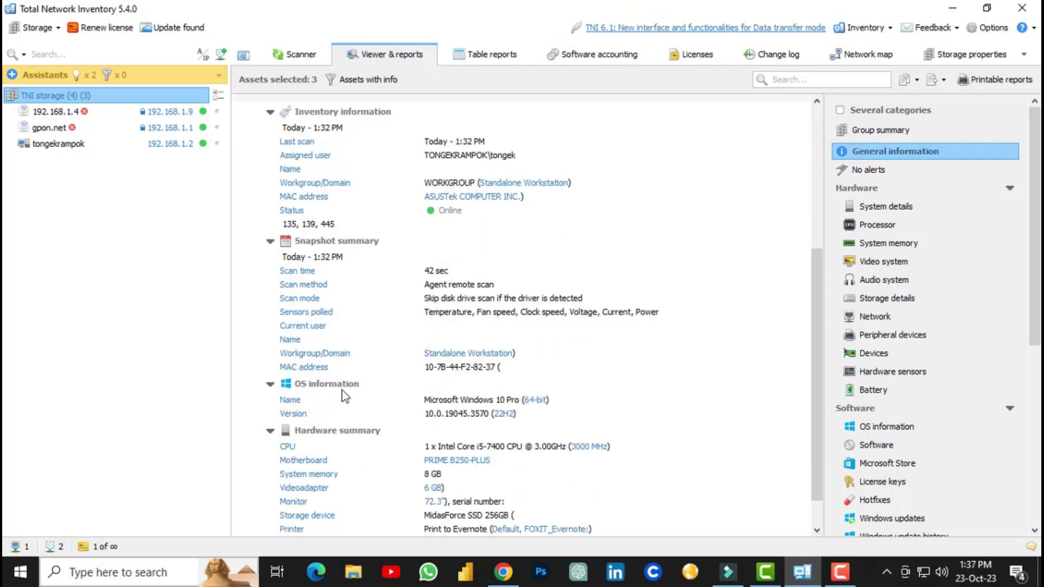
scroll(342, 366, "down", 1)
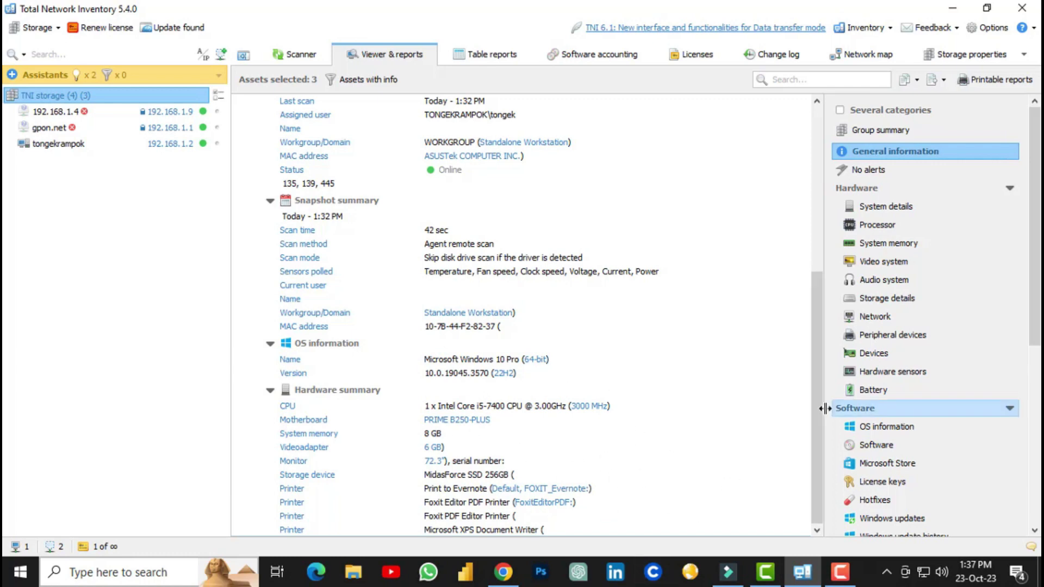
scroll(819, 421, "up", 1)
scroll(819, 422, "down", 1)
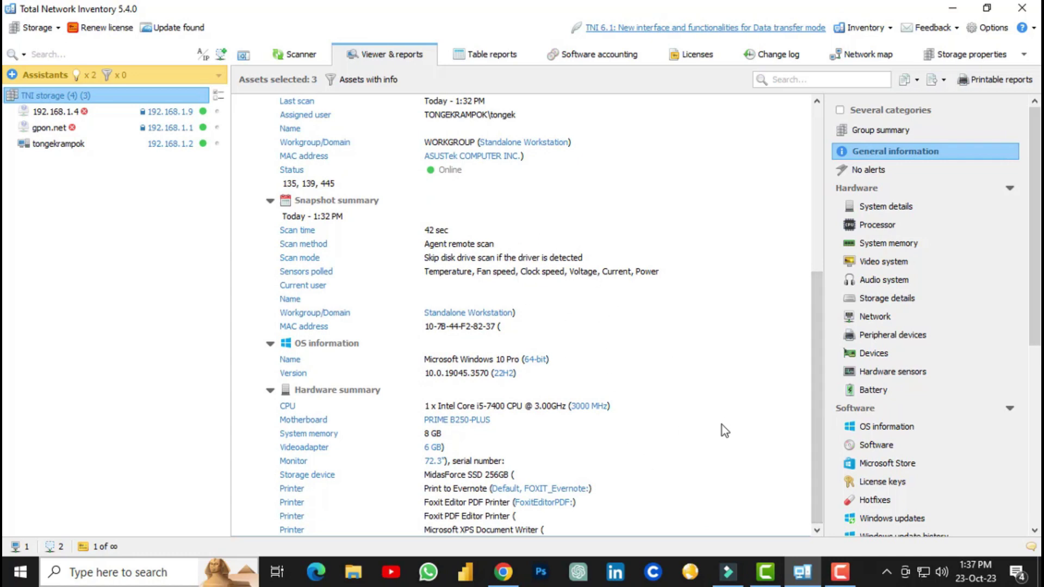
scroll(712, 394, "up", 6)
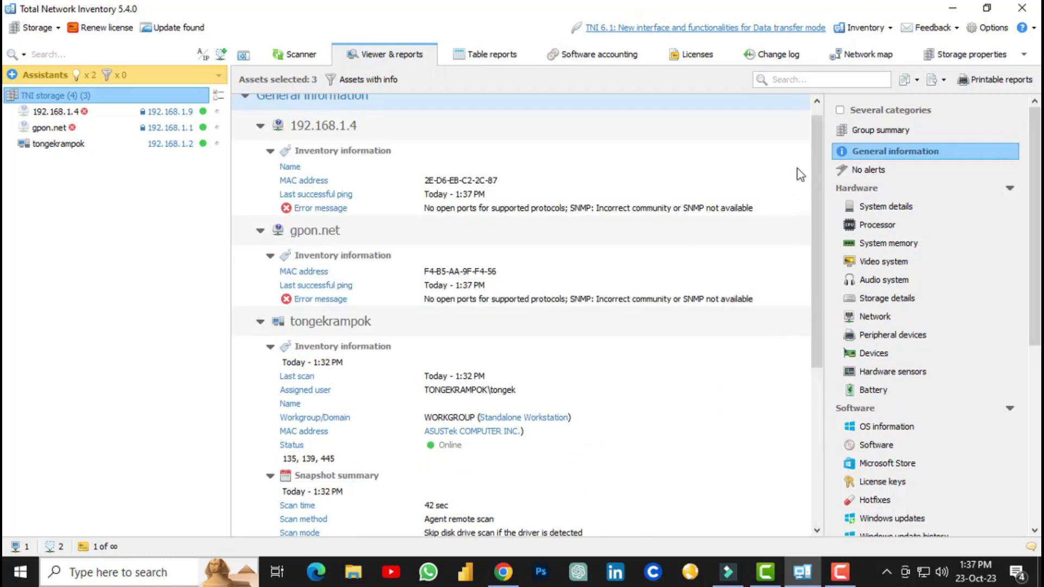
left_click_drag(812, 163, 819, 333)
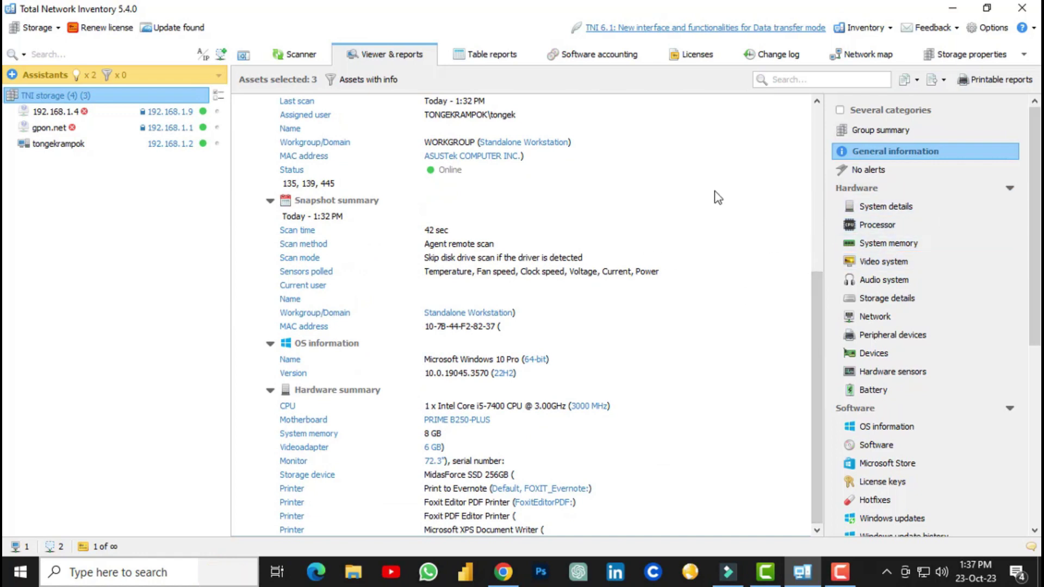
left_click_drag(816, 311, 807, 136)
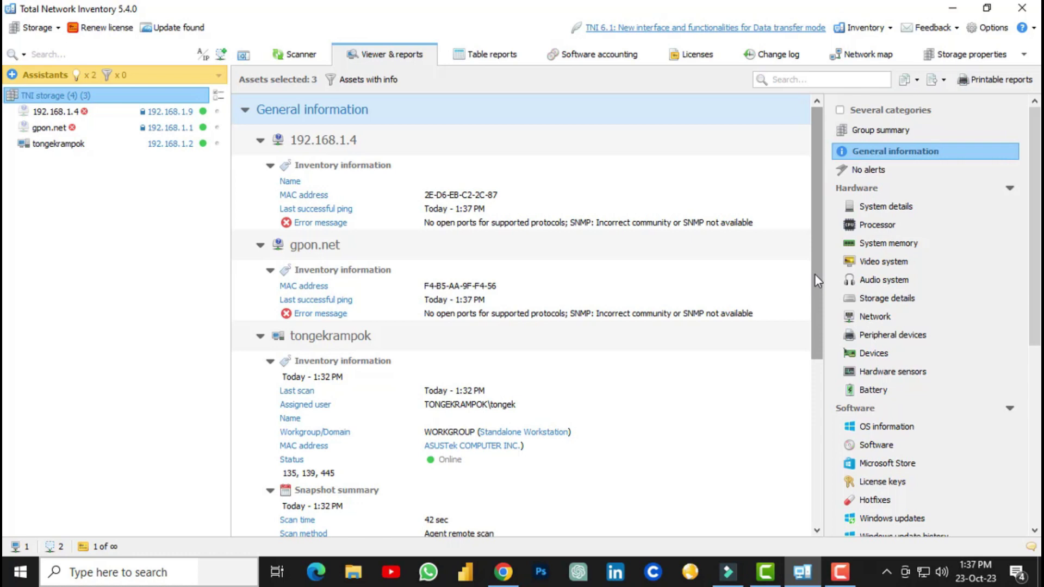
Step: Display the System details report and review the computer's chassis, motherboard, BIOS, memory slots and system slots
left_click(886, 208)
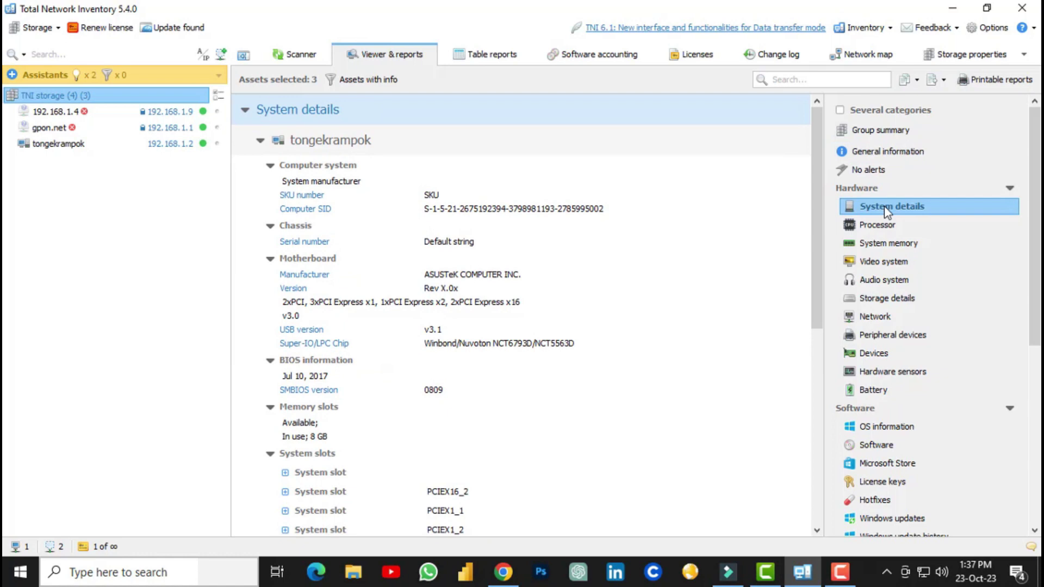
scroll(538, 277, "down", 1)
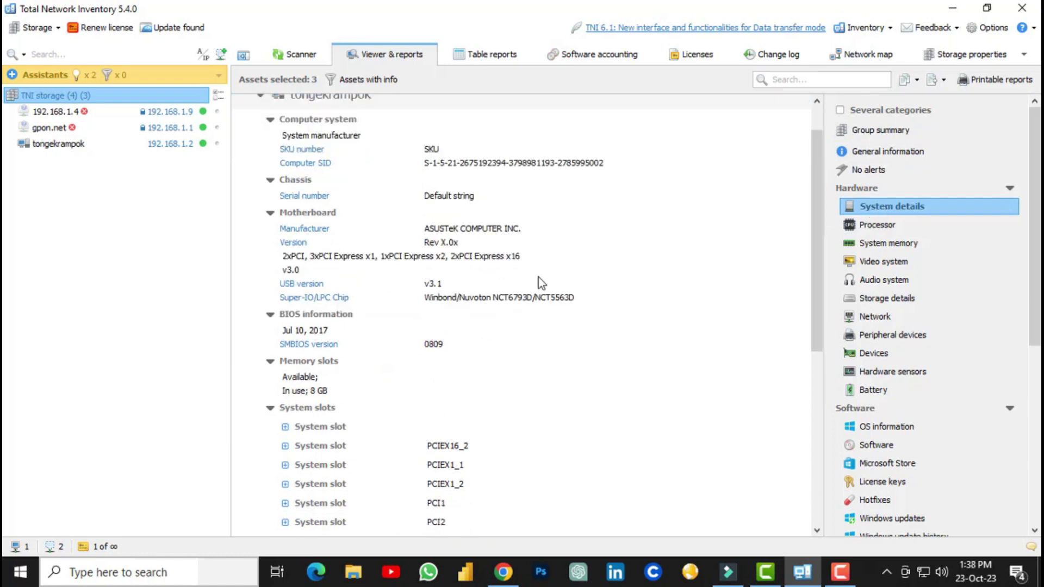
left_click_drag(817, 279, 790, 214)
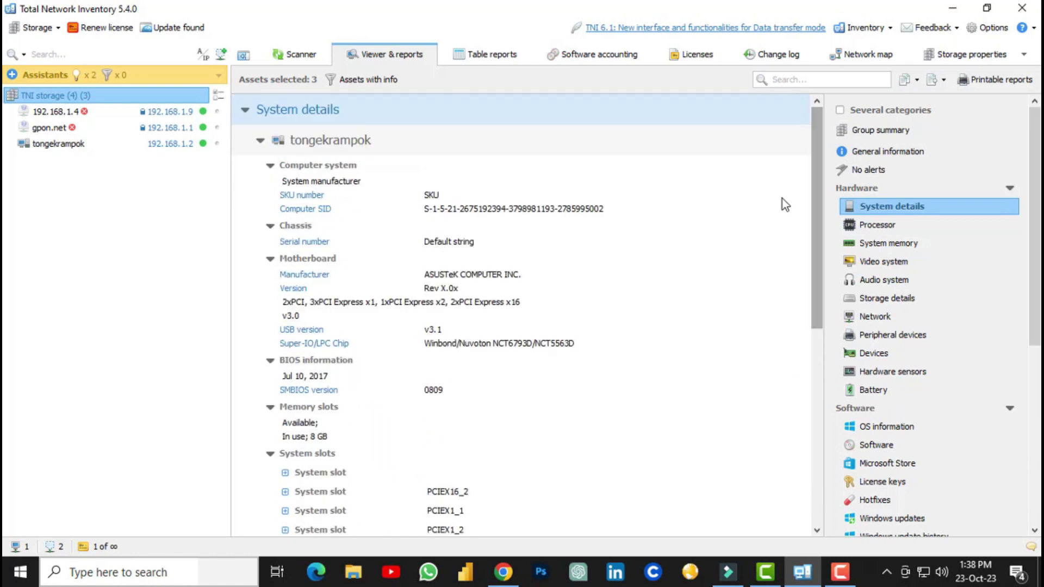
Step: View the scanned computer's Processor, System memory and Video system reports one after another
left_click(882, 226)
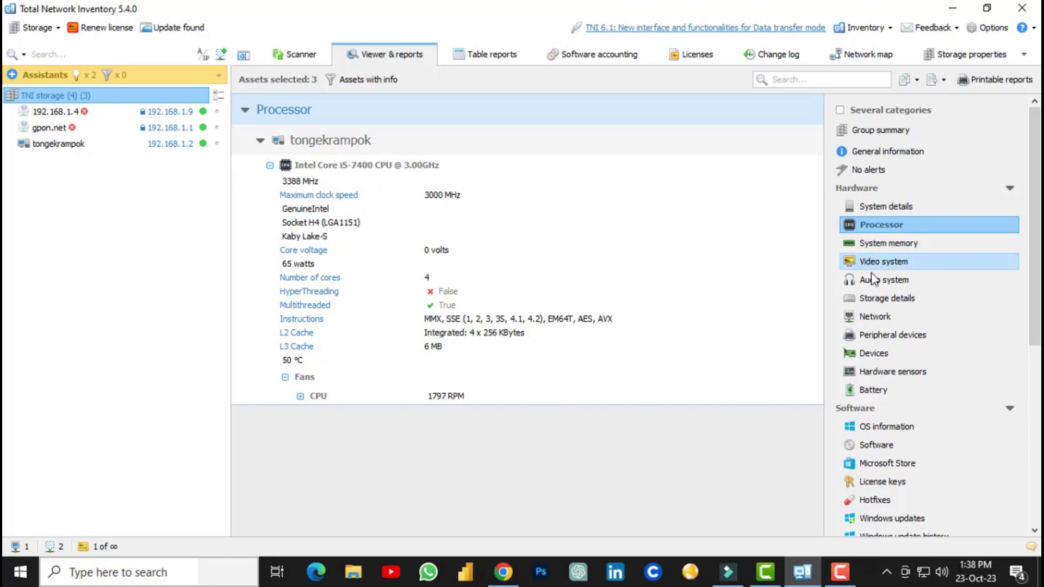
left_click(911, 243)
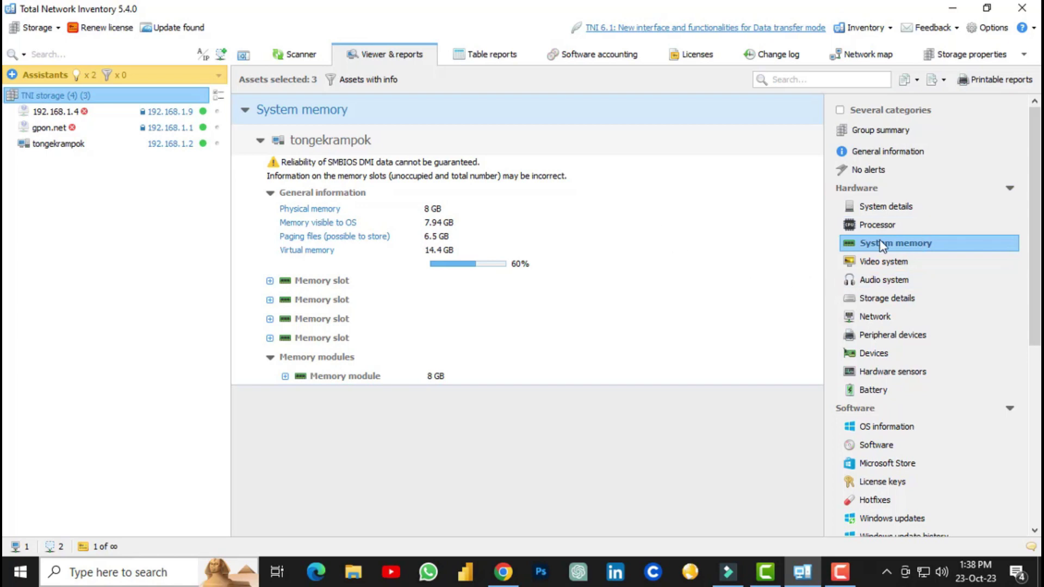
left_click(887, 266)
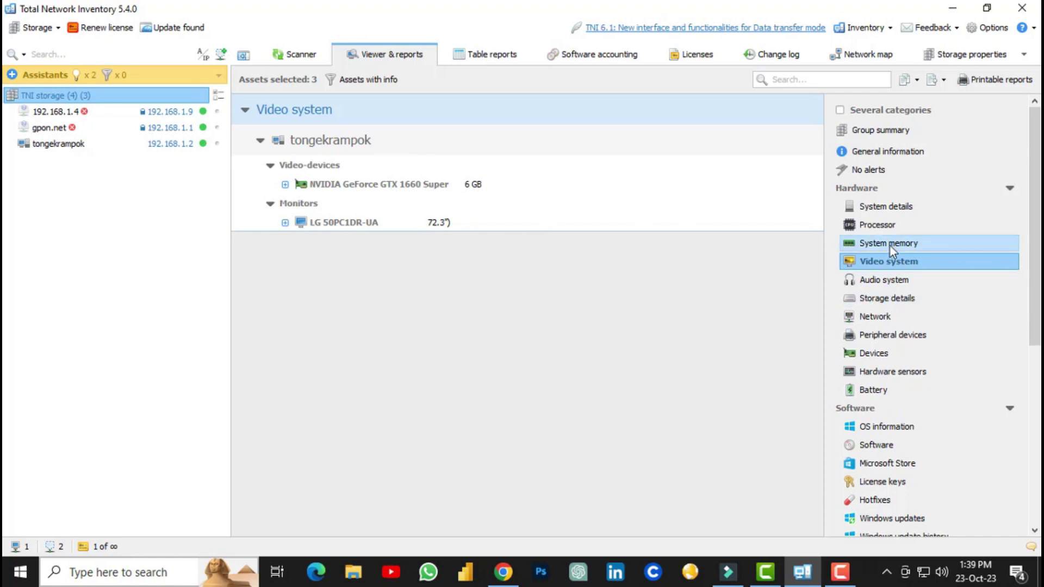
scroll(890, 244, "down", 1)
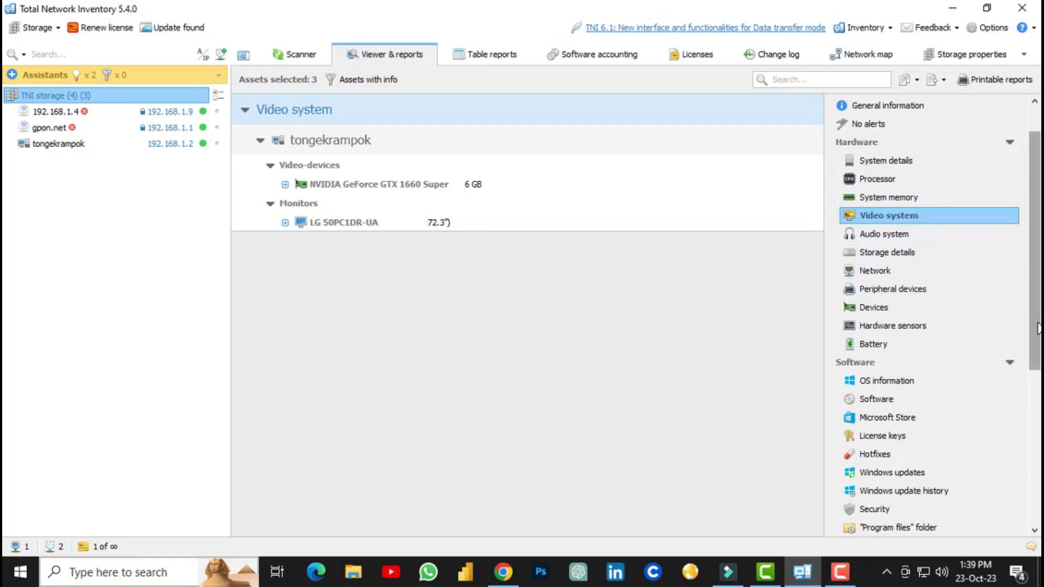
scroll(896, 218, "down", 1)
scroll(897, 218, "up", 1)
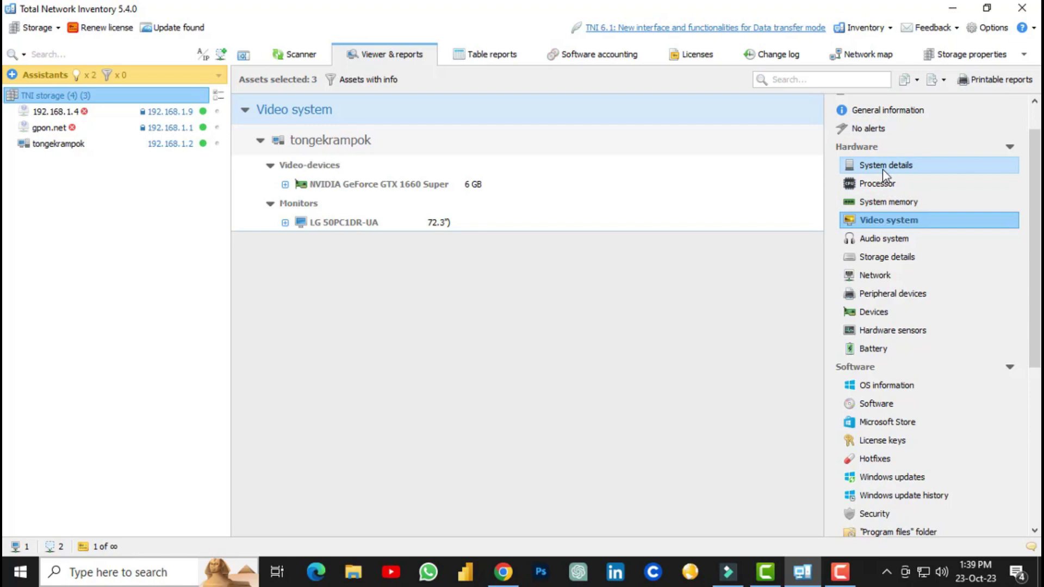
Step: Switch to printable reports and review the scanned computer's Video system report
left_click_drag(1039, 304, 1037, 405)
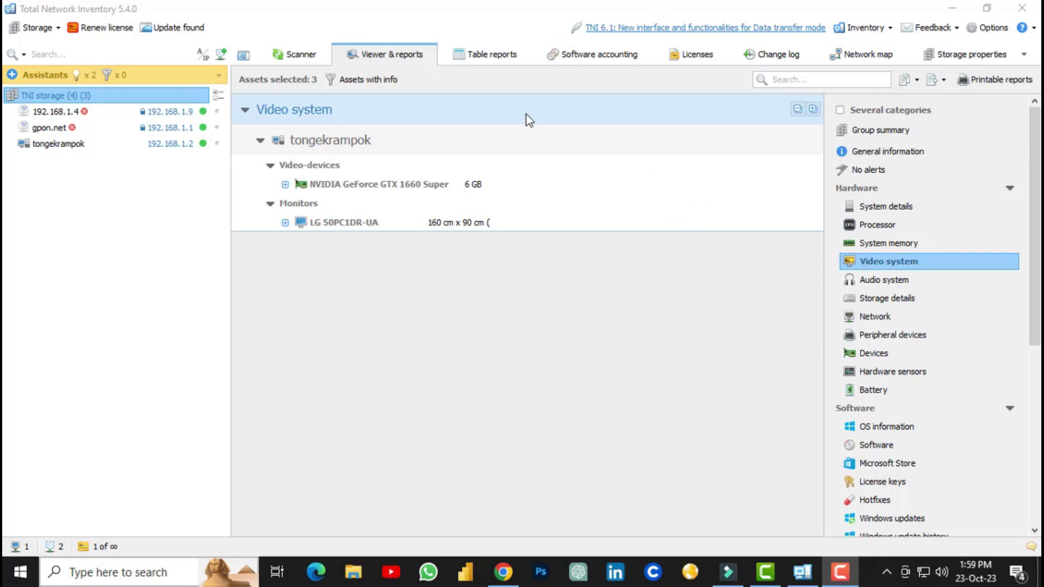
left_click(1000, 80)
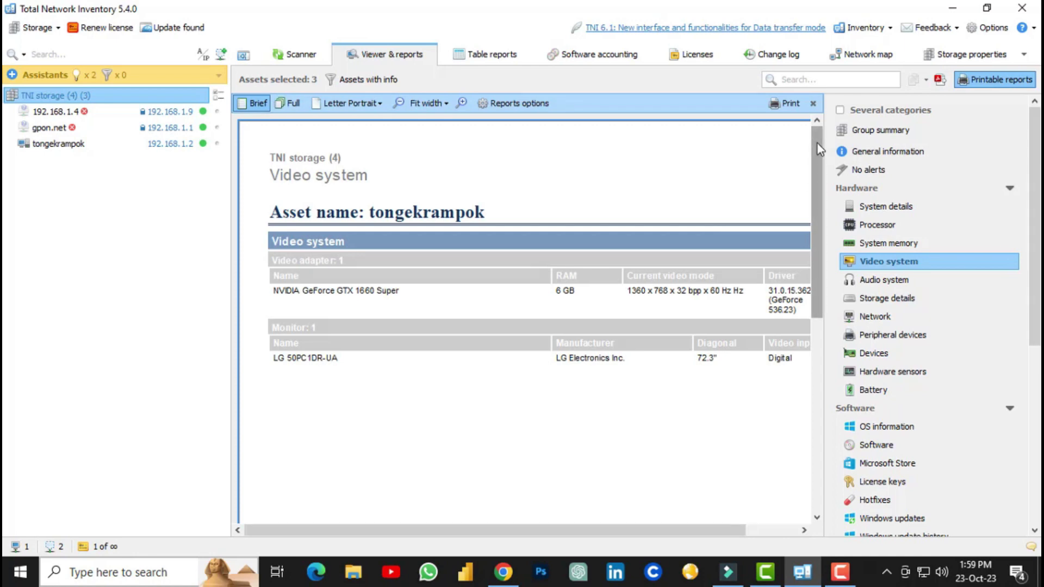
left_click_drag(817, 143, 820, 153)
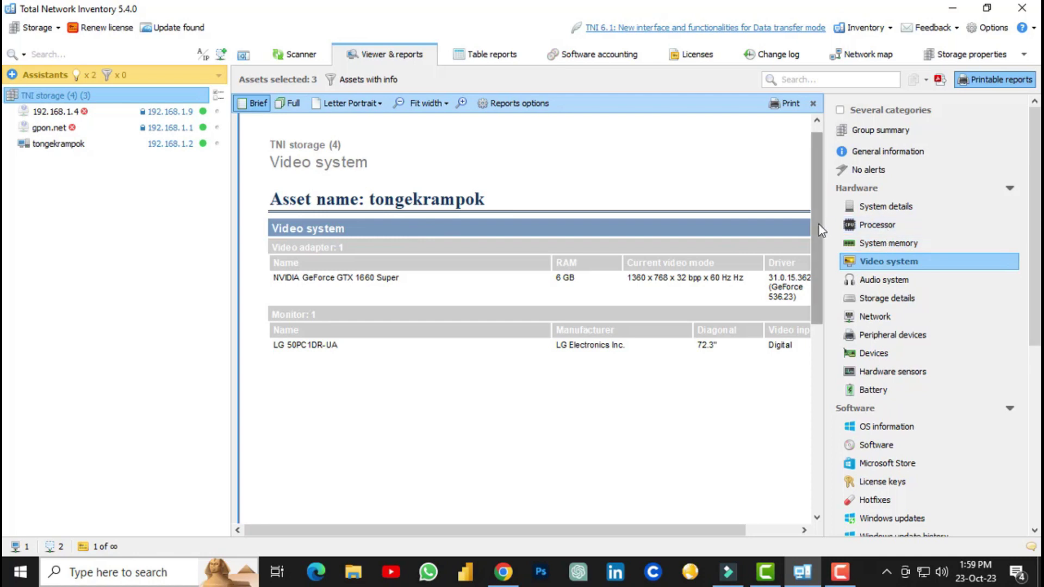
left_click_drag(819, 224, 814, 189)
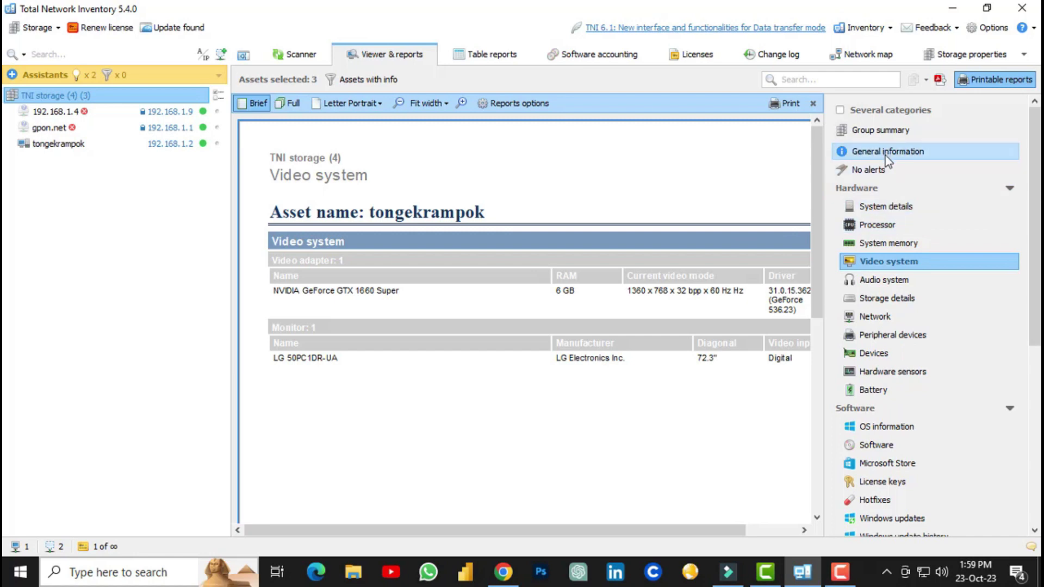
Step: View the printable System details, Processor and System memory reports one after another
left_click(886, 211)
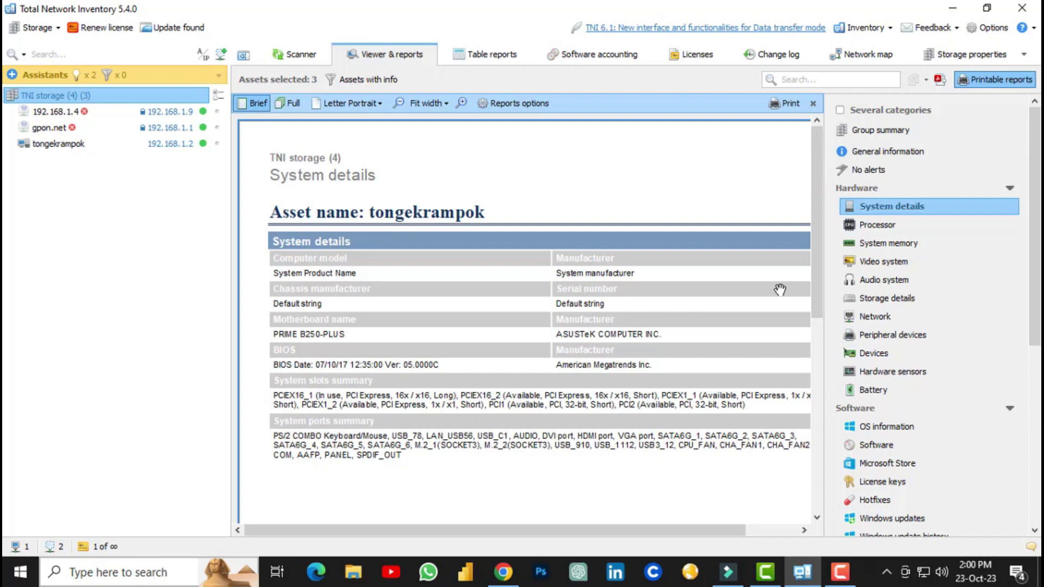
mouse_move(820, 245)
left_mouse_down()
mouse_move(823, 435)
mouse_move(828, 233)
left_mouse_up()
left_click(887, 230)
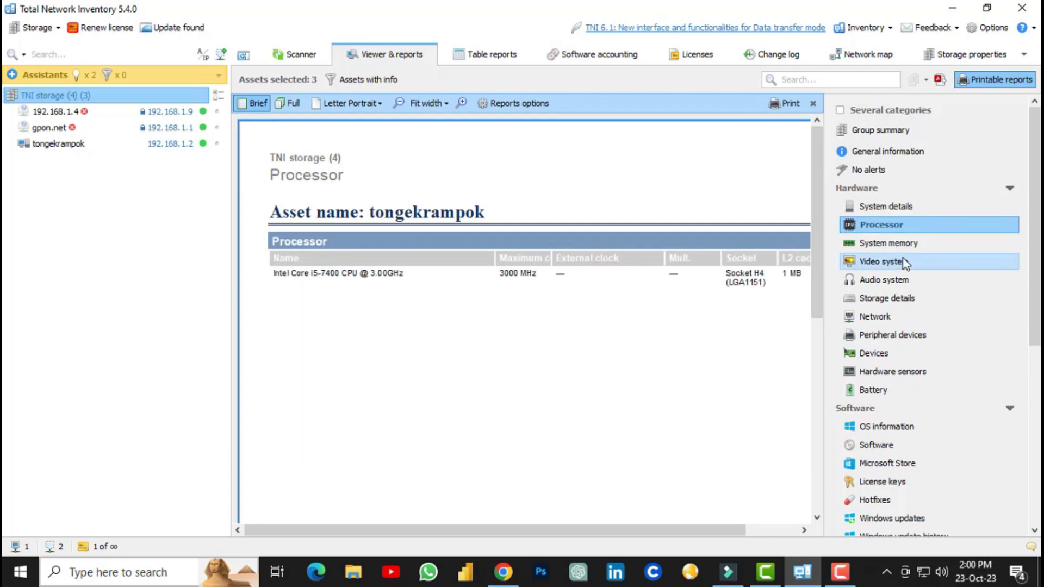
left_click(882, 244)
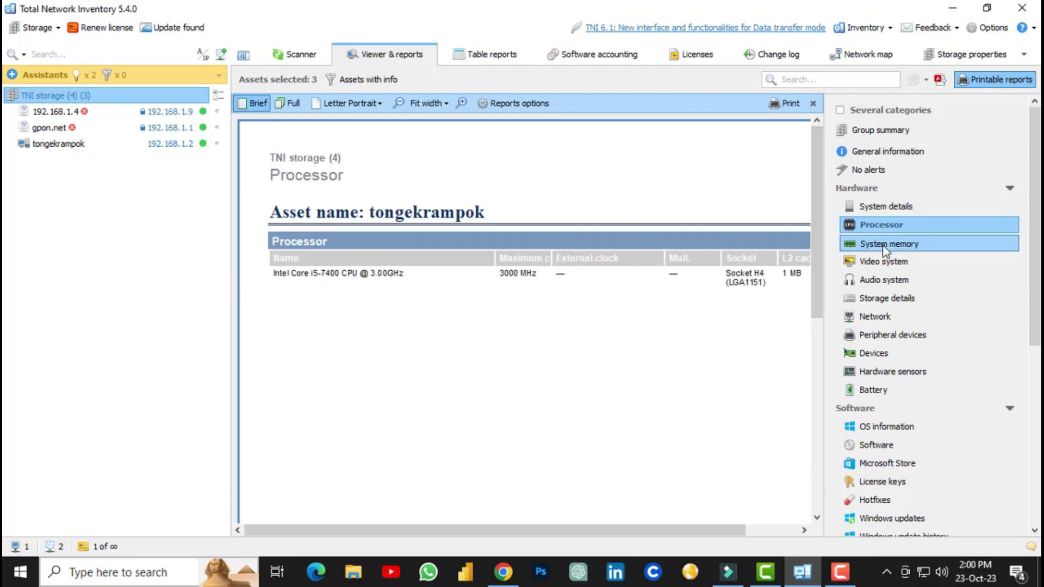
Step: View the printable Storage details and Peripheral devices reports of the scanned computer
left_click(896, 298)
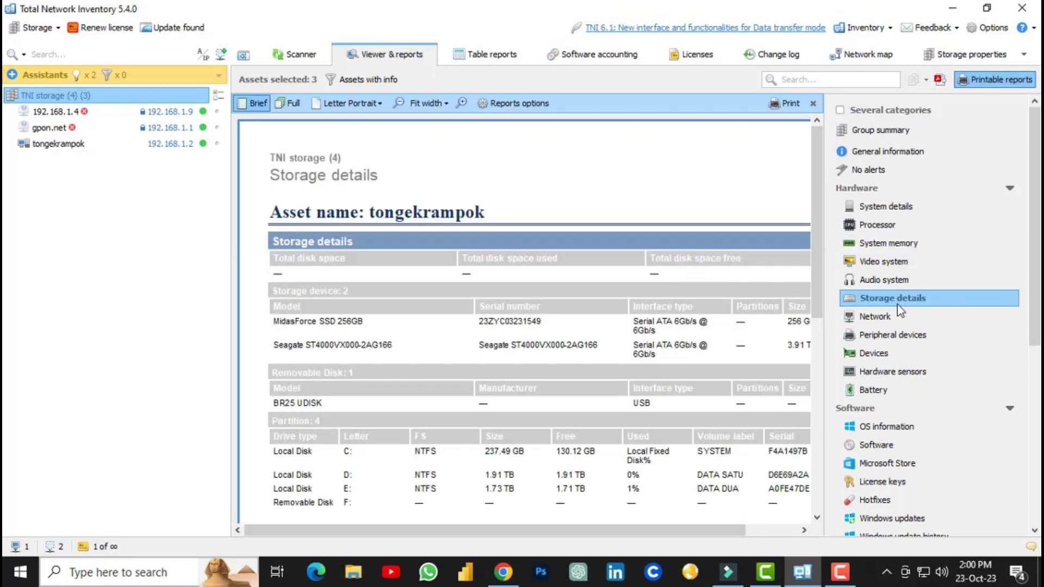
left_click(909, 336)
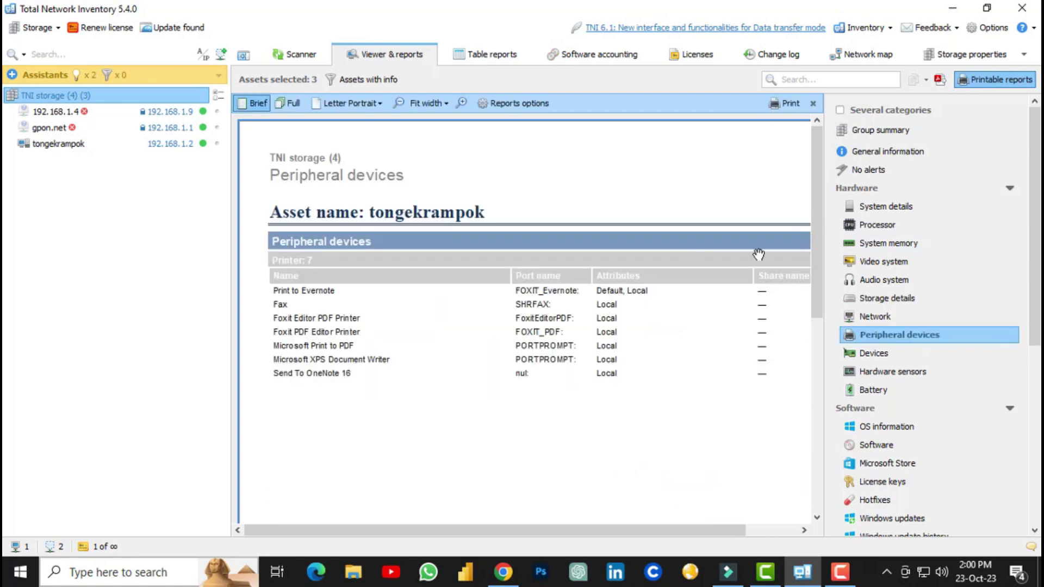
mouse_move(817, 236)
left_mouse_down()
mouse_move(819, 255)
mouse_move(814, 217)
left_mouse_up()
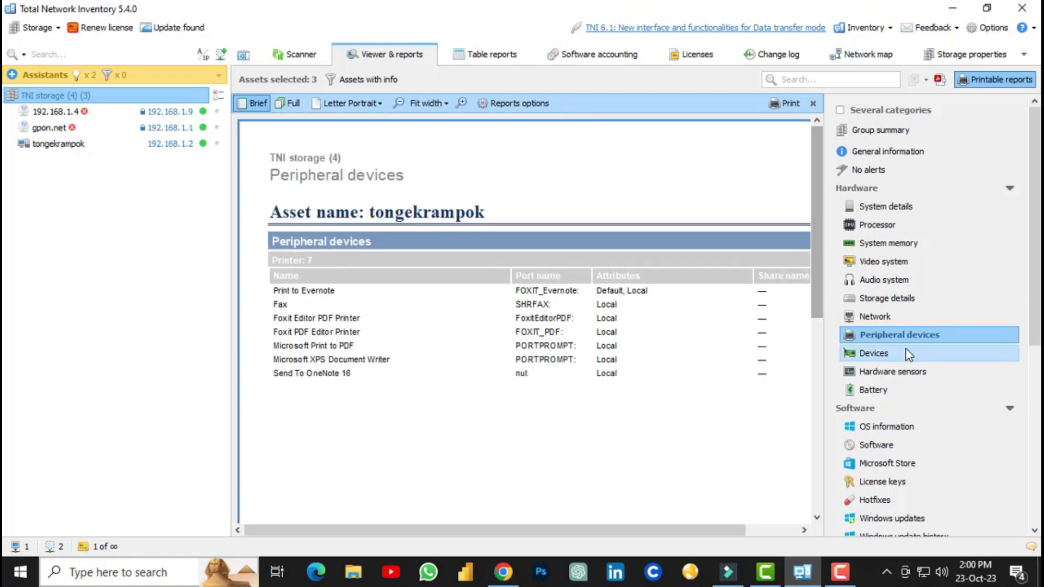
Step: Display the printable OS information report and review the computer's operating system details
left_click(866, 426)
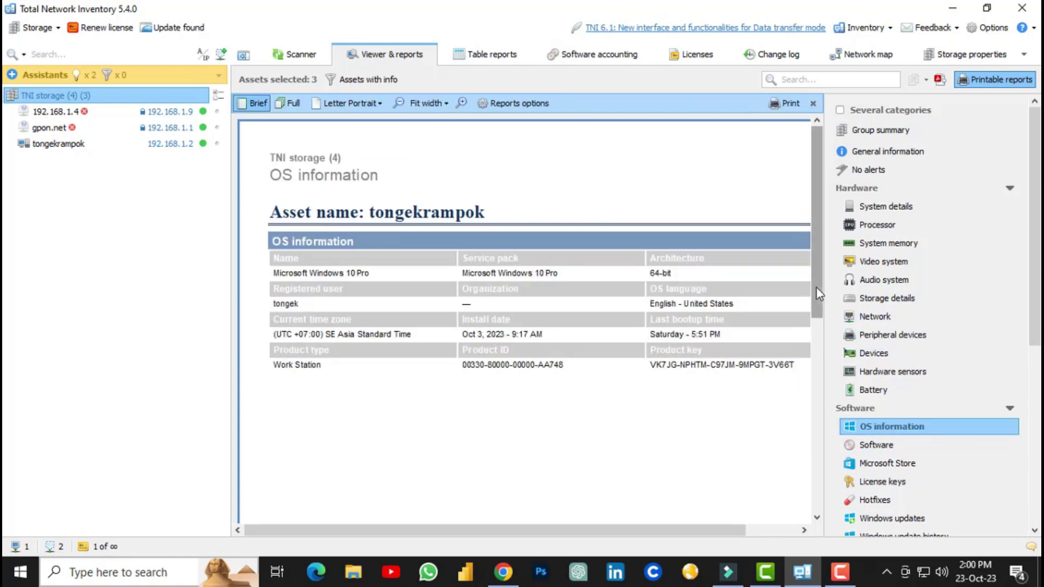
left_click_drag(1036, 312, 1038, 320)
scroll(877, 343, "down", 3)
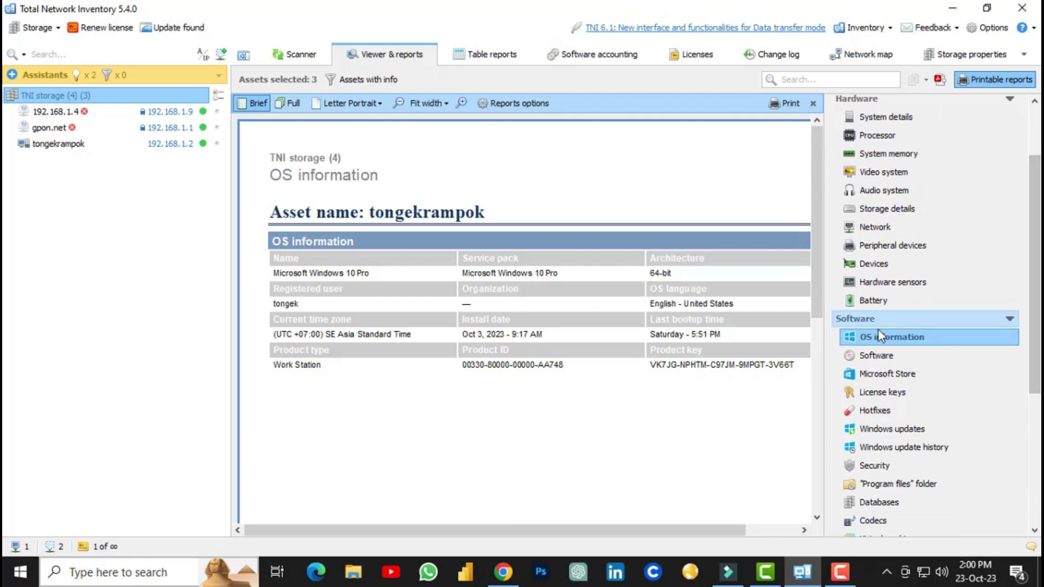
left_click_drag(816, 297, 813, 302)
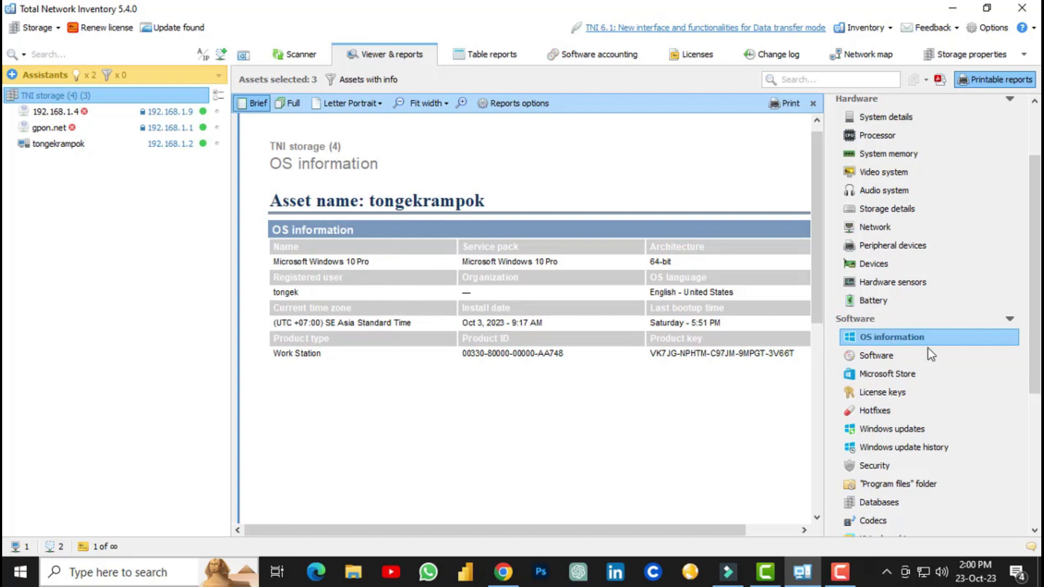
Step: Display the printable Software report and look through the applications installed on the computer
left_click(899, 358)
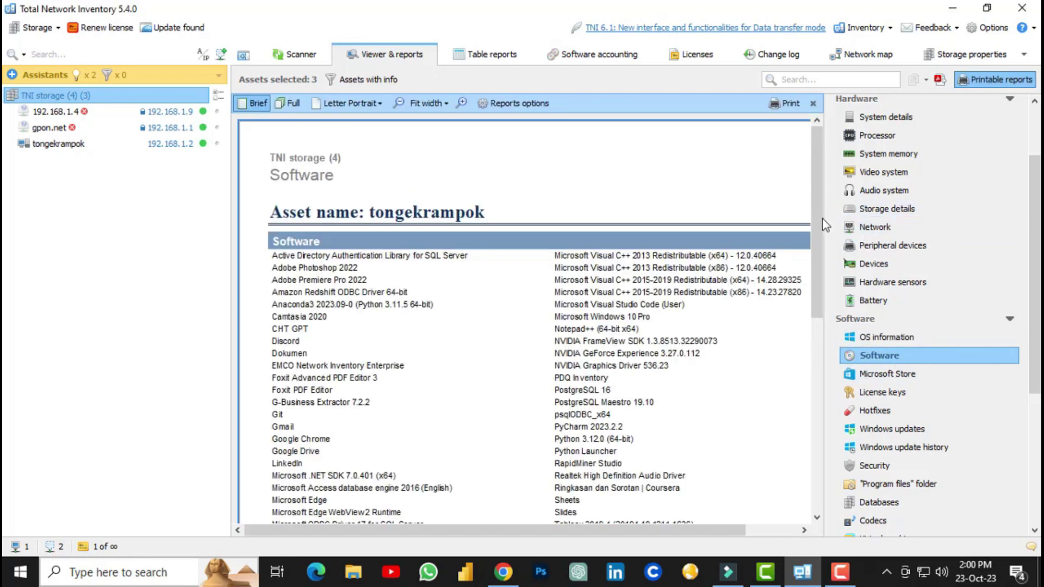
scroll(815, 228, "up", 1)
scroll(815, 231, "down", 2)
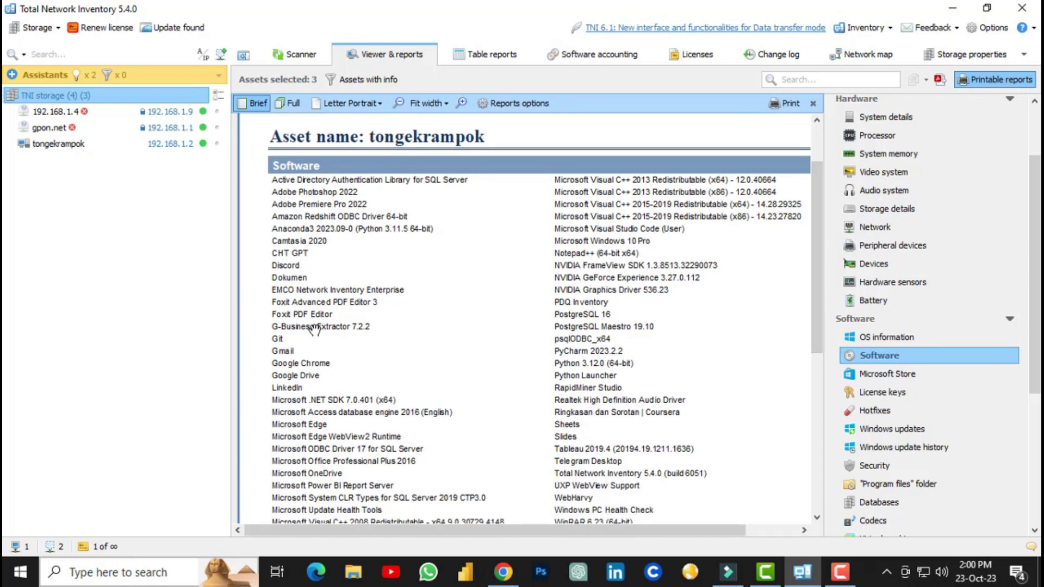
scroll(314, 328, "down", 1)
scroll(296, 333, "down", 1)
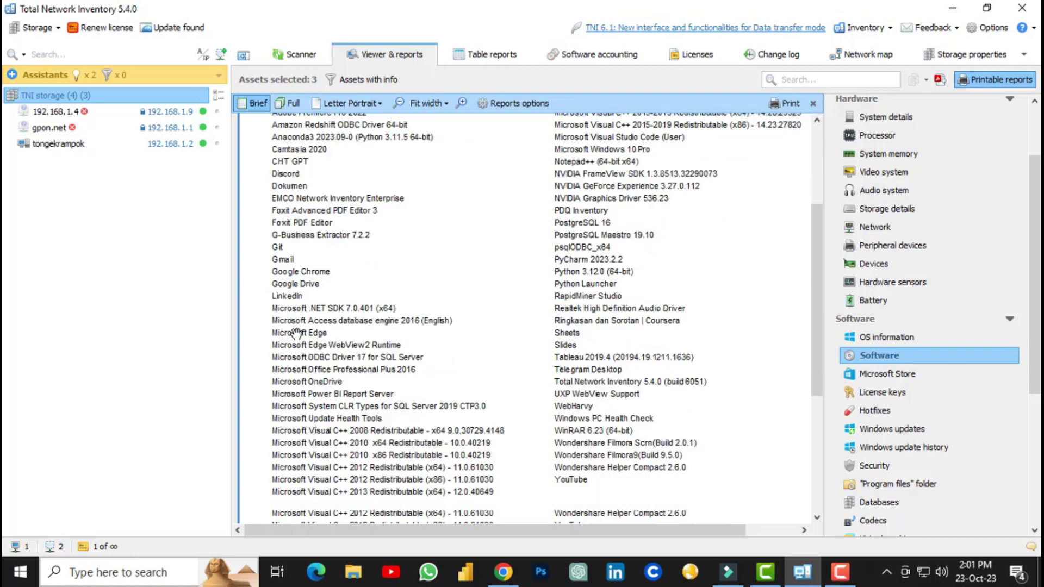
Step: View the printable License keys report and the Security report of the scanned computer
left_click(901, 392)
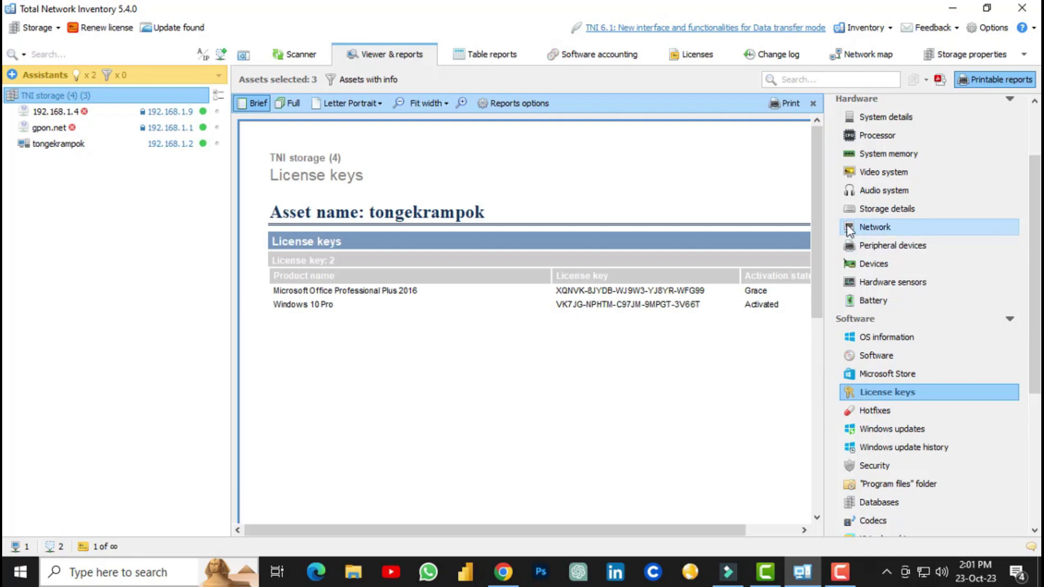
scroll(826, 310, "down", 1)
scroll(826, 309, "down", 2)
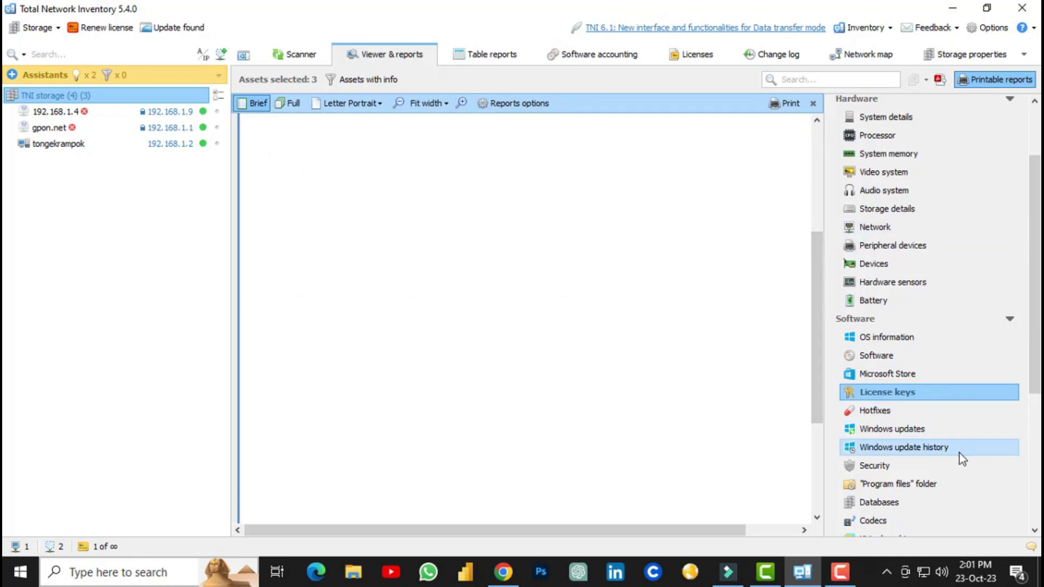
left_click_drag(1036, 364, 1037, 410)
left_click(864, 381)
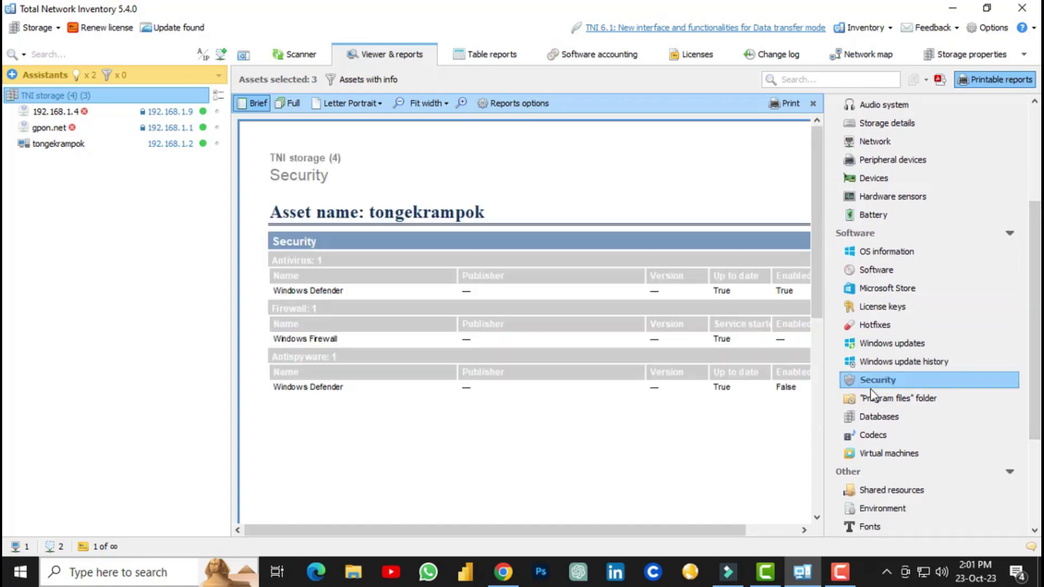
Step: Display the printable Windows update history report and look through its update entries
left_click(956, 361)
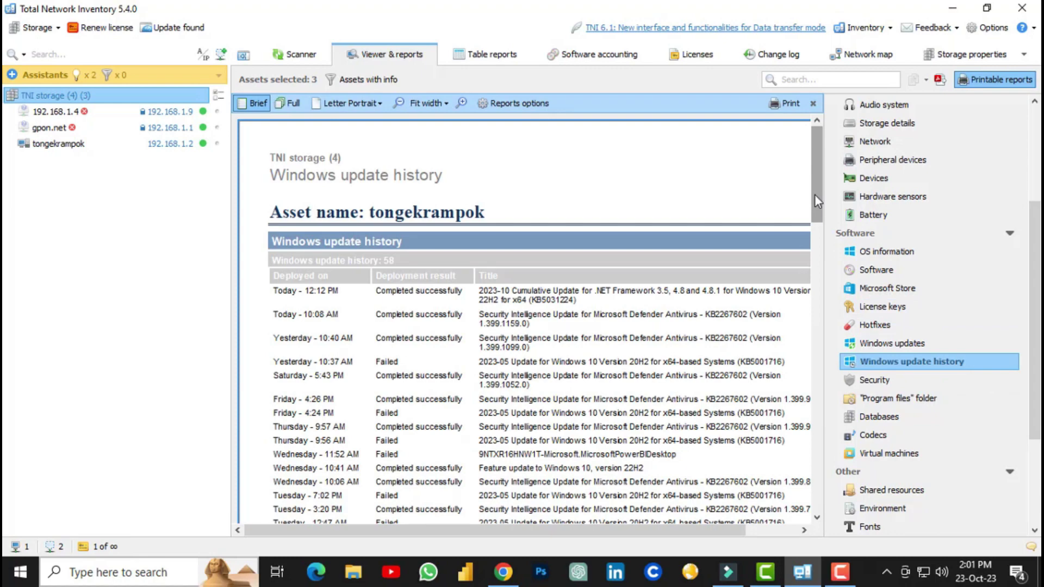
left_click_drag(814, 194, 813, 247)
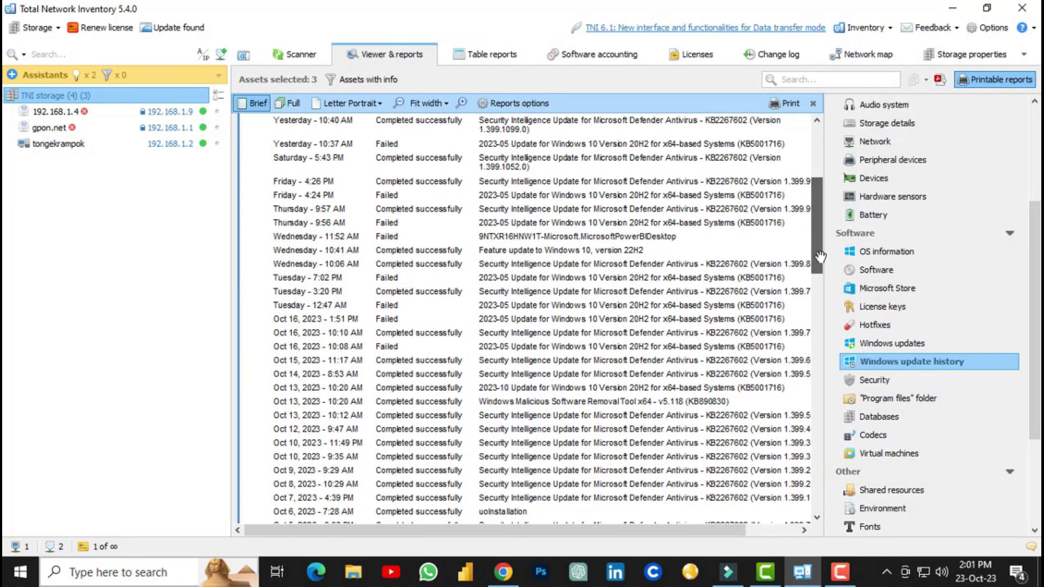
scroll(957, 426, "down", 1)
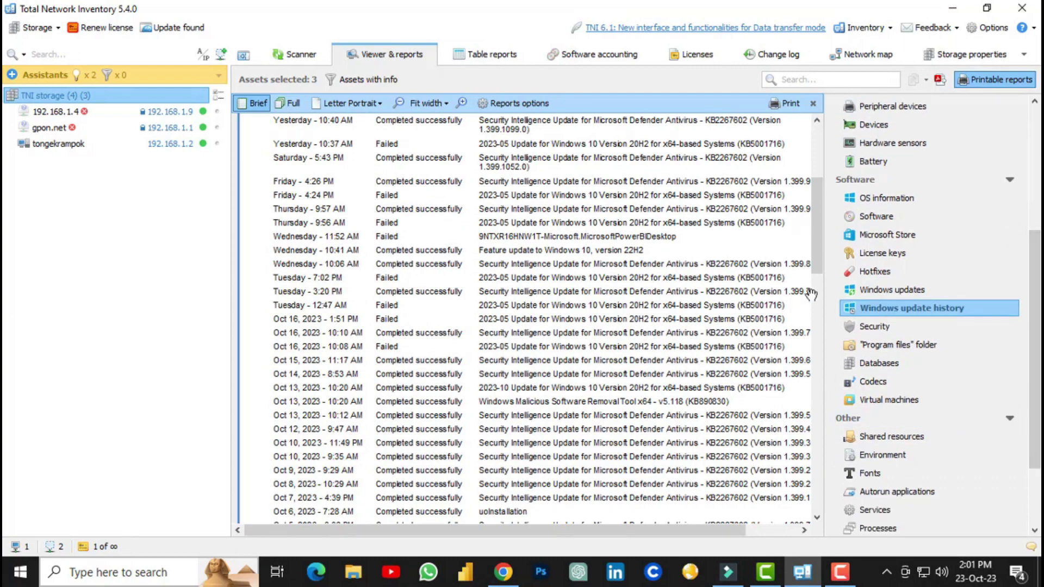
left_click_drag(817, 226, 816, 173)
left_click_drag(1038, 316, 1036, 363)
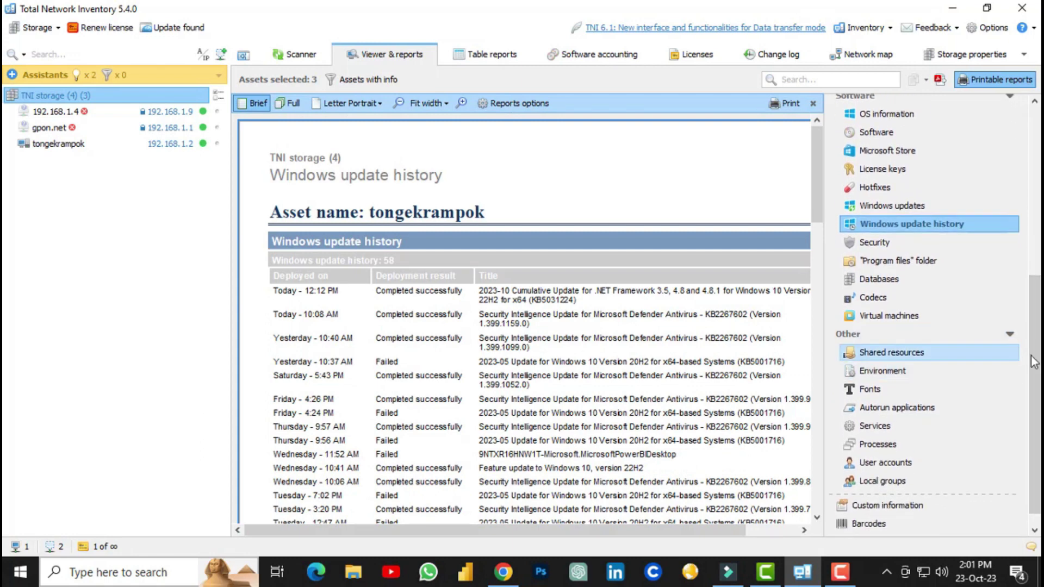
Step: Display the printable Group summary report for the TNI storage group
left_click_drag(1036, 363, 1036, 199)
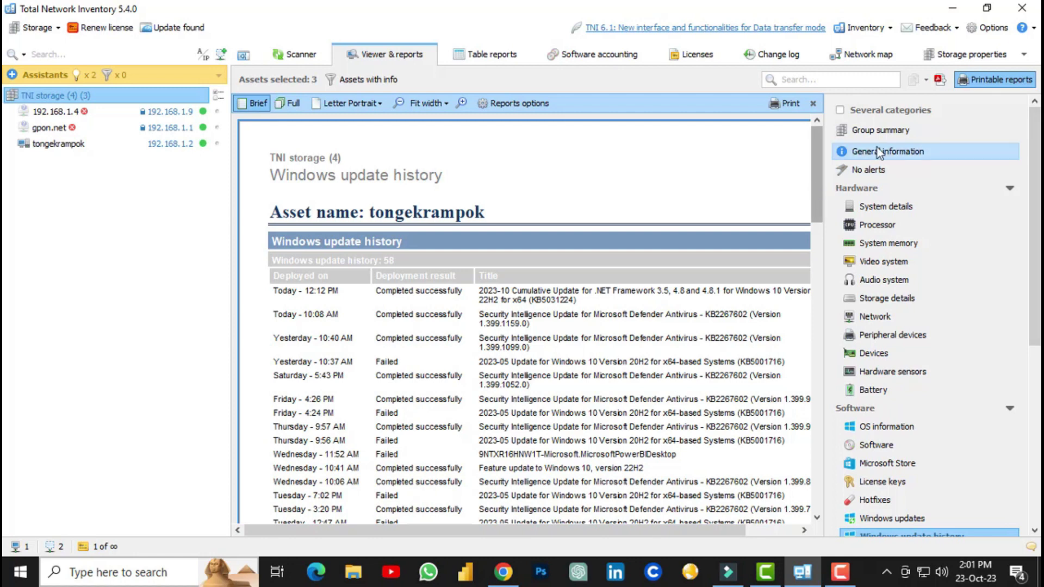
left_click(888, 133)
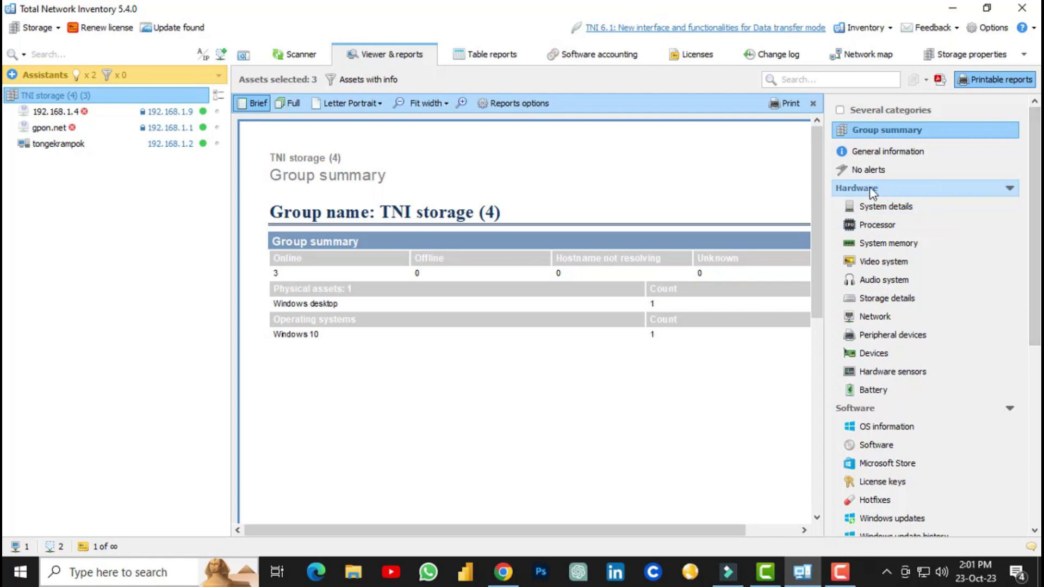
mouse_move(1035, 268)
left_mouse_down()
mouse_move(1039, 452)
mouse_move(1036, 269)
left_mouse_up()
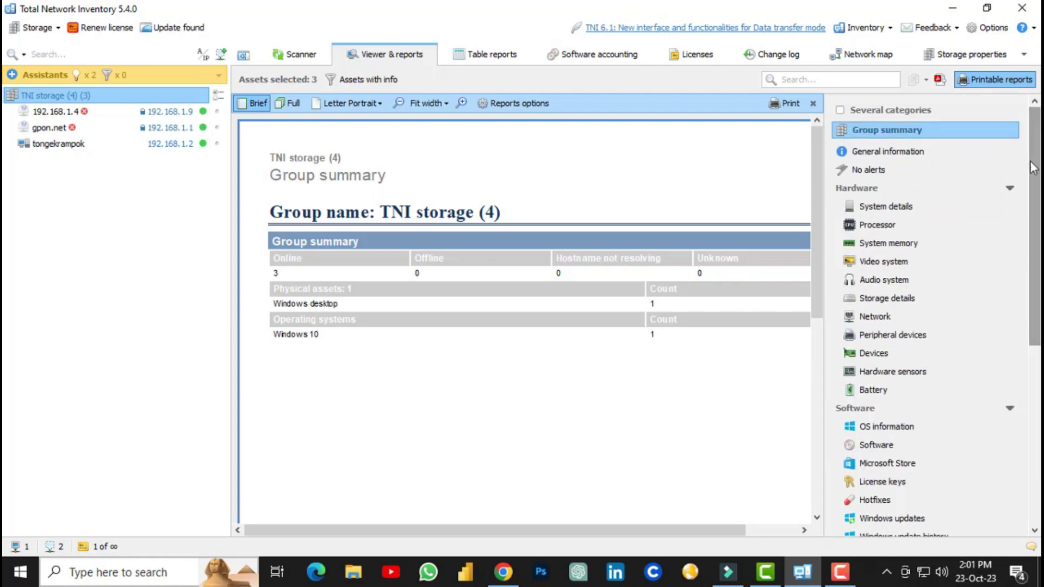
Step: Enable the selection of several report categories, replacing Group summary with the whole Hardware group
left_click(840, 110)
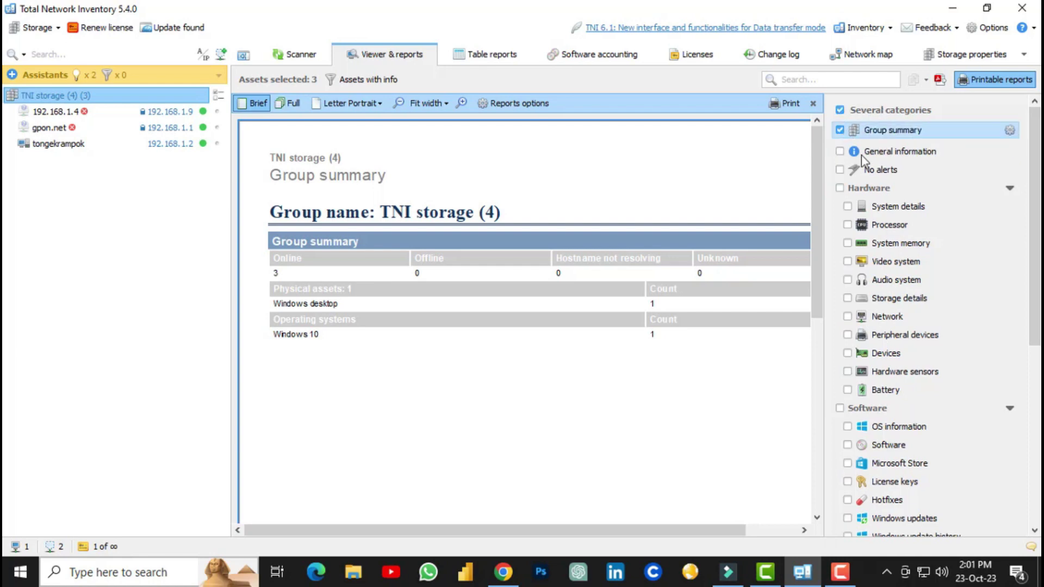
left_click(840, 130)
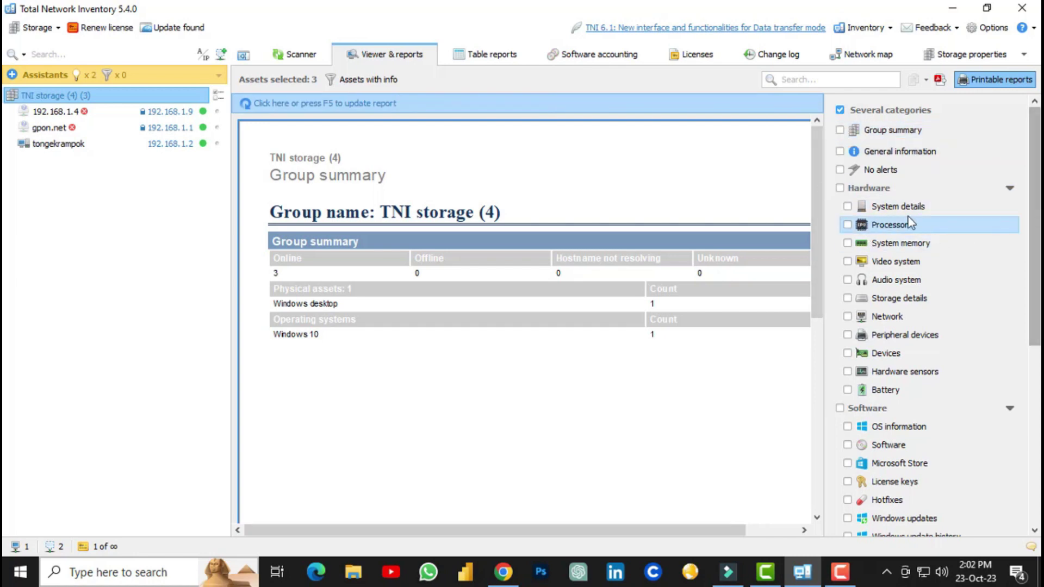
left_click(840, 188)
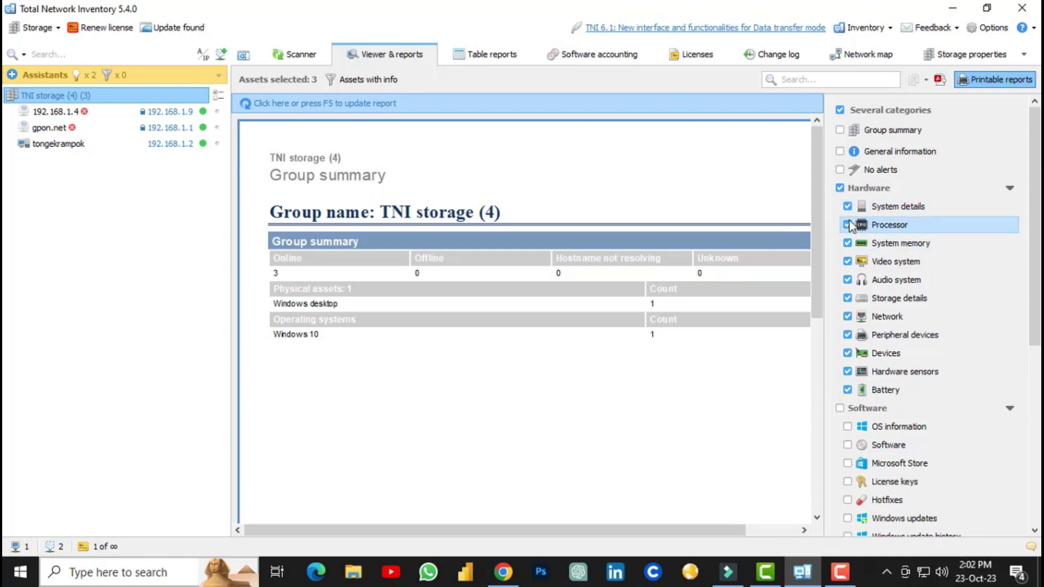
Step: Exclude Video system, Audio system, Network, Hardware sensors and Battery from the hardware categories, and include OS information from the software ones
left_click(847, 261)
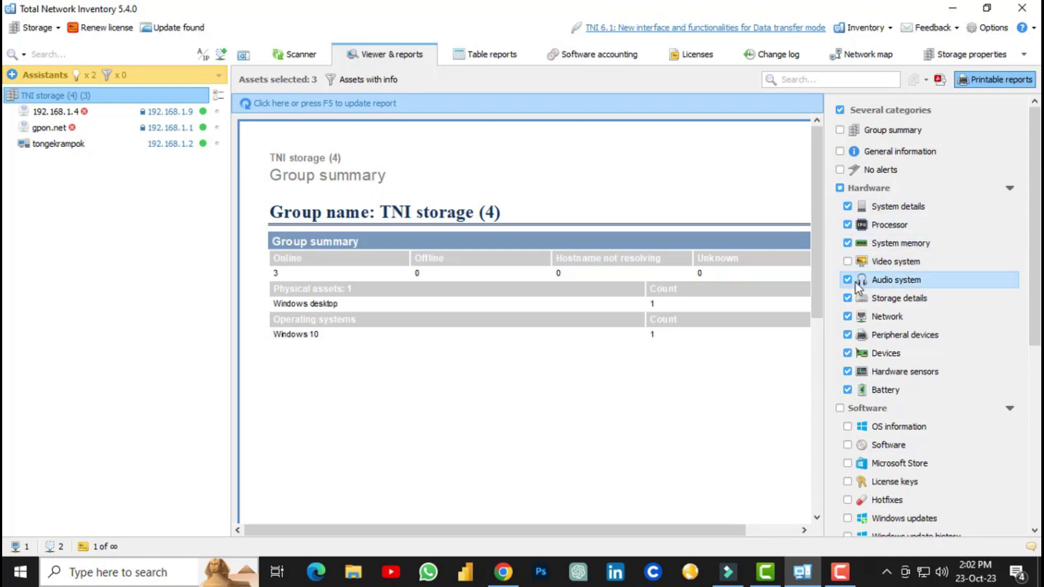
left_click(846, 279)
left_click(851, 316)
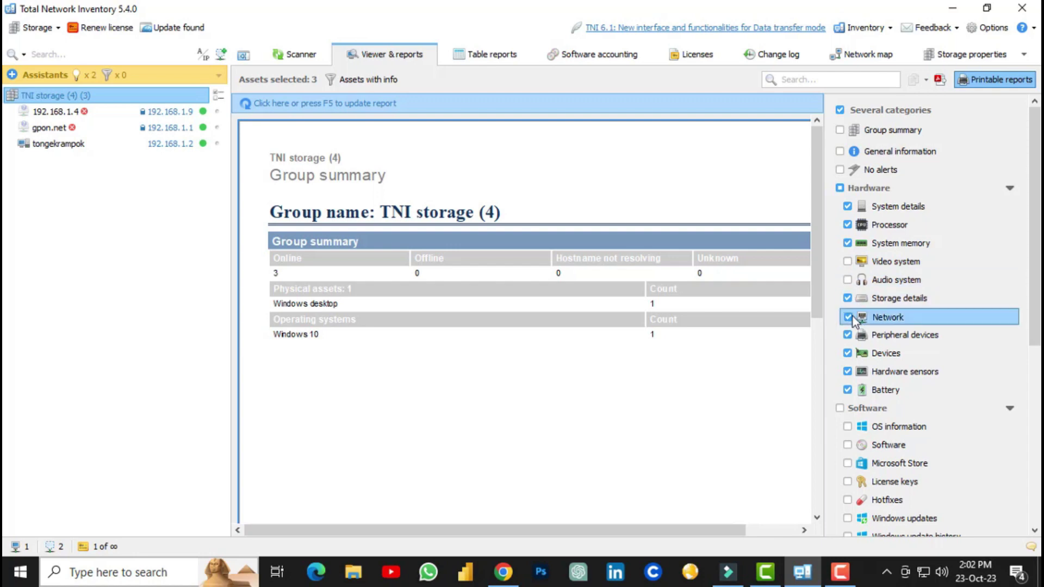
left_click(847, 353)
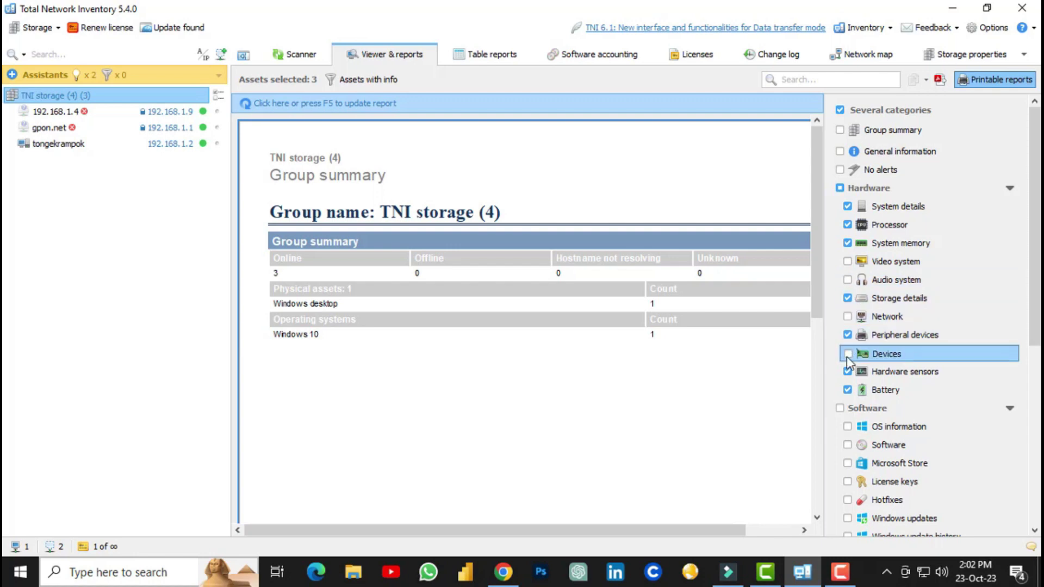
left_click(847, 371)
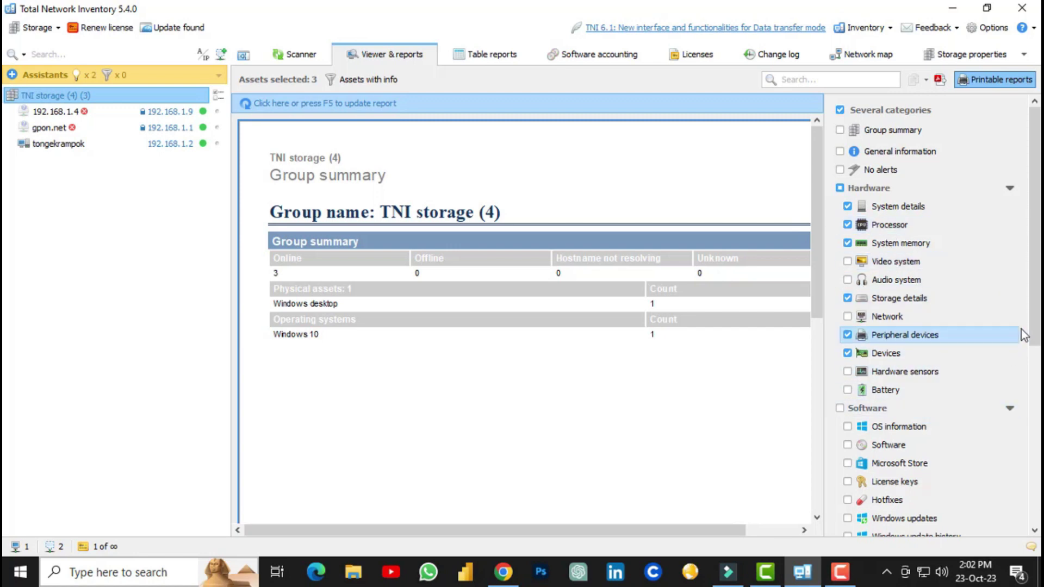
left_click(847, 426)
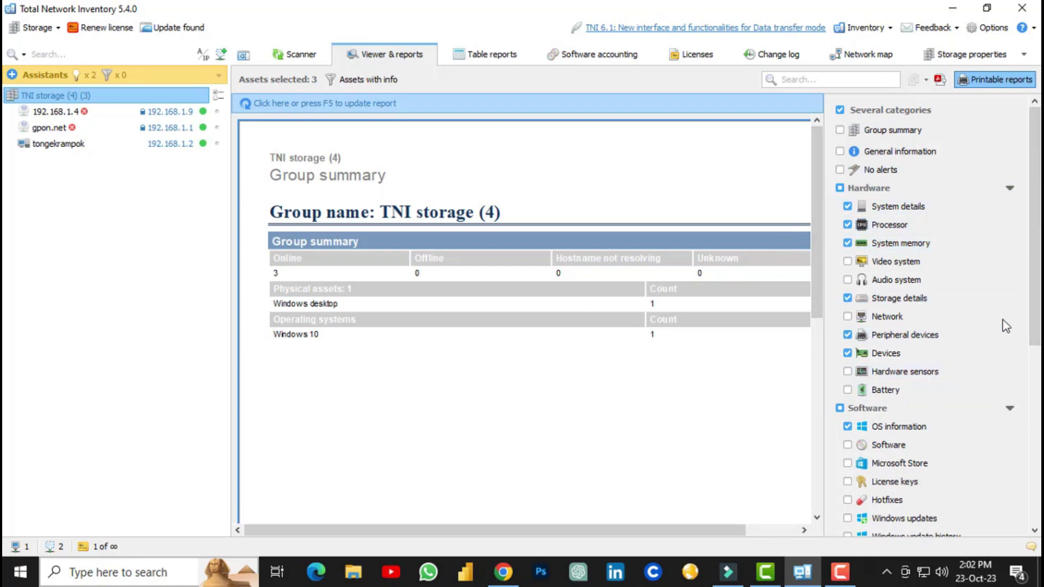
mouse_move(1035, 302)
left_mouse_down()
mouse_move(1036, 378)
mouse_move(1035, 299)
left_mouse_up()
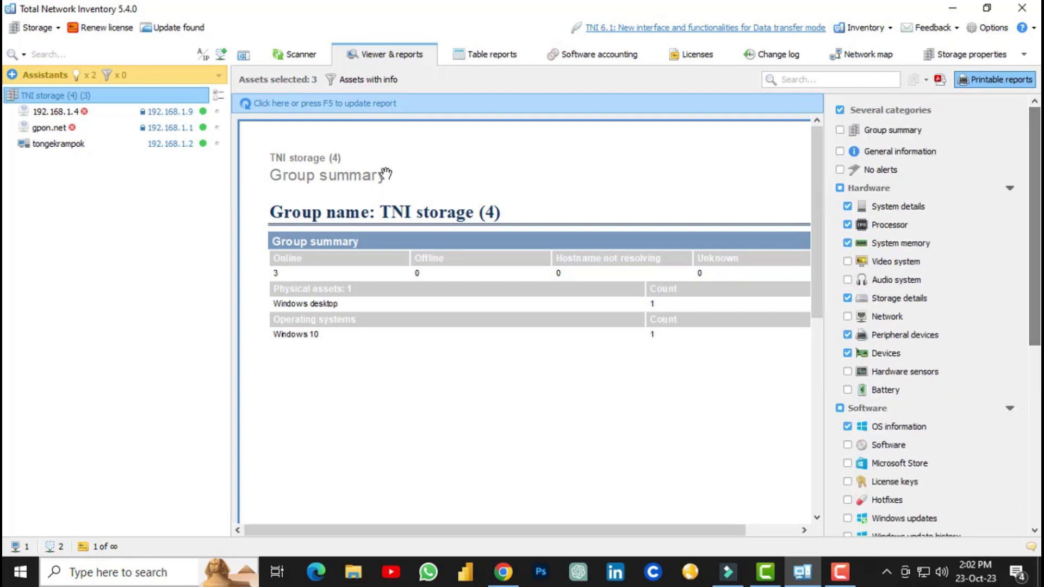
Step: Update the printable report for the selected categories and look through its system details, processor and system memory sections
left_click(403, 106)
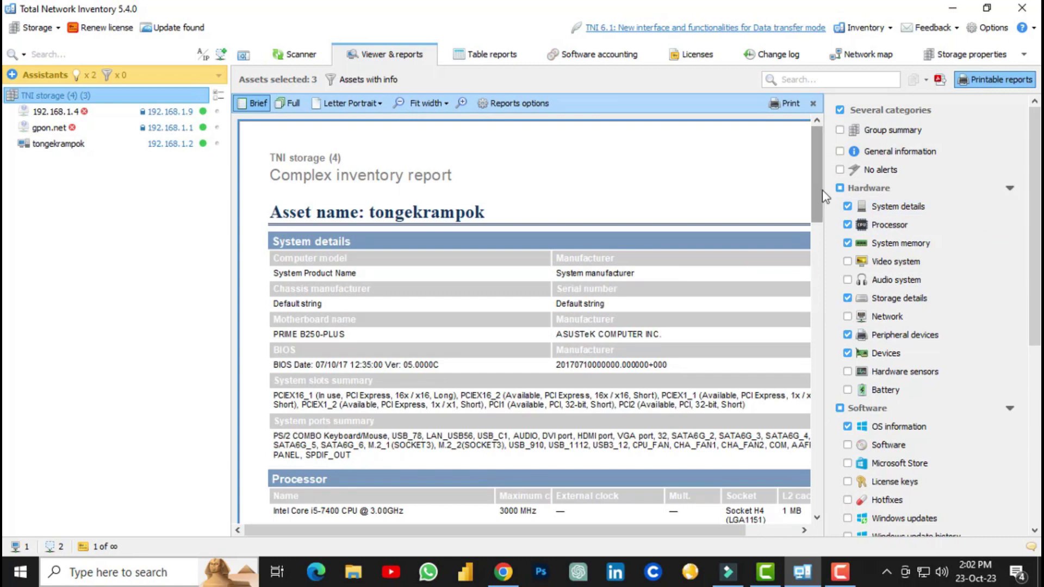
scroll(924, 195, "down", 1)
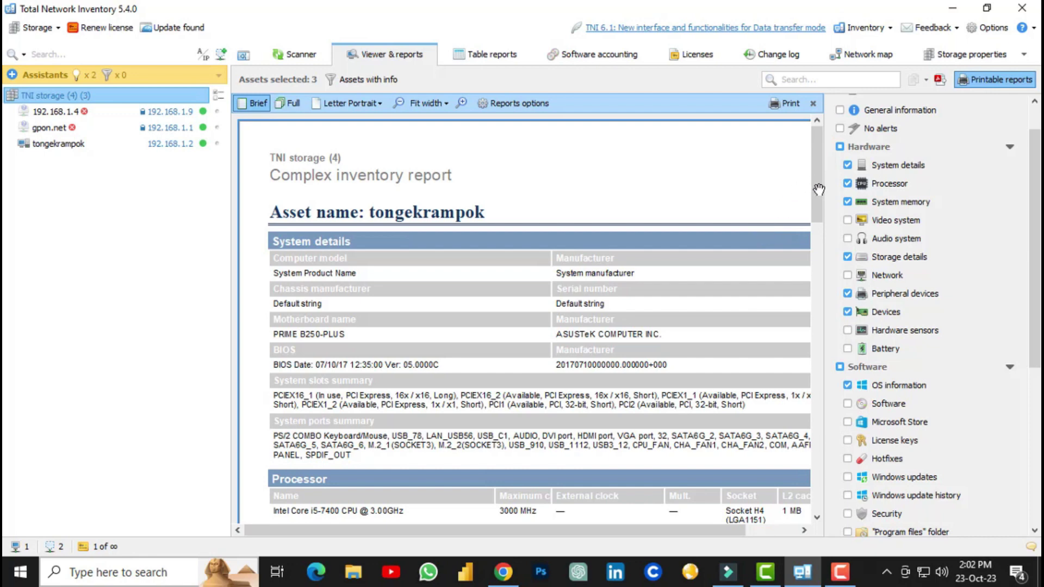
mouse_move(815, 188)
left_mouse_down()
mouse_move(813, 325)
mouse_move(812, 173)
mouse_move(813, 197)
left_mouse_up()
scroll(323, 245, "up", 3)
scroll(333, 186, "down", 1)
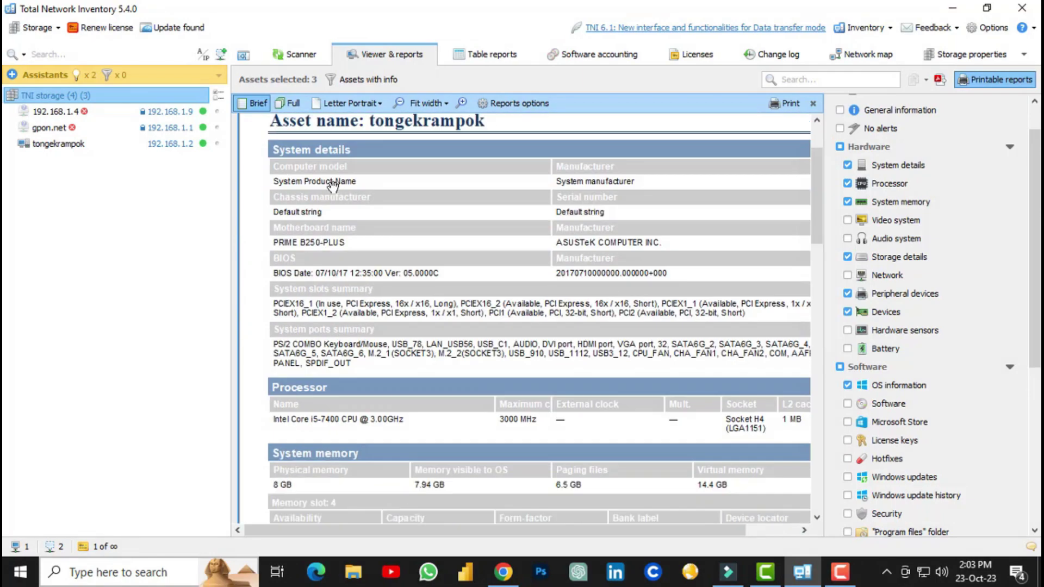
scroll(304, 348, "down", 1)
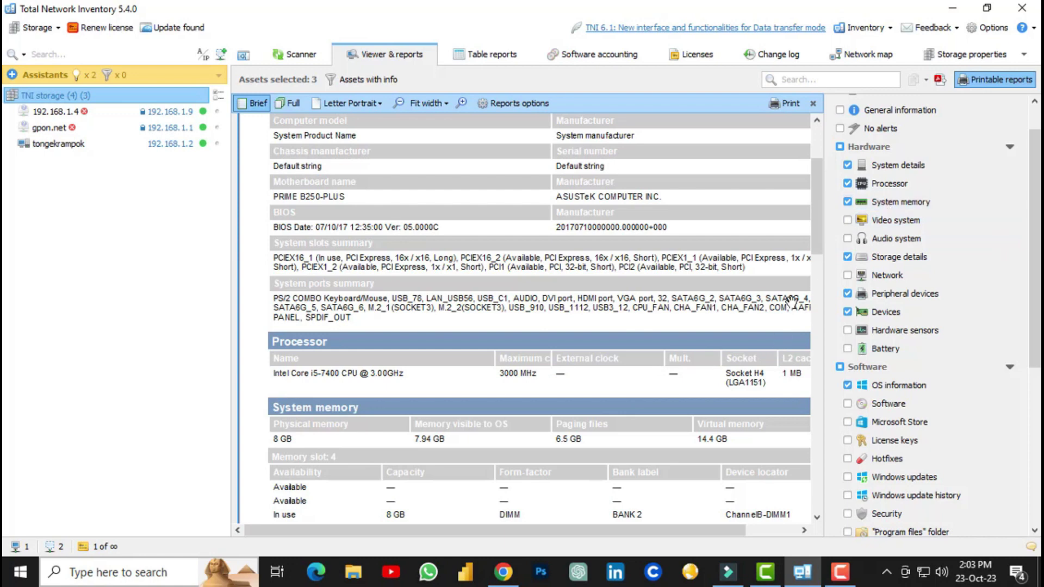
left_click_drag(815, 239, 820, 158)
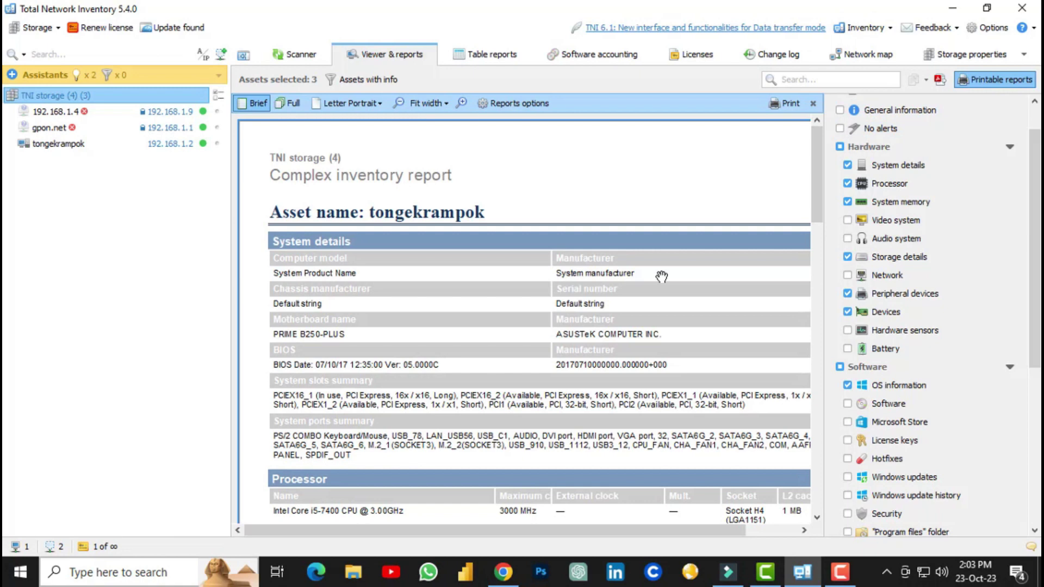
scroll(1006, 234, "up", 2)
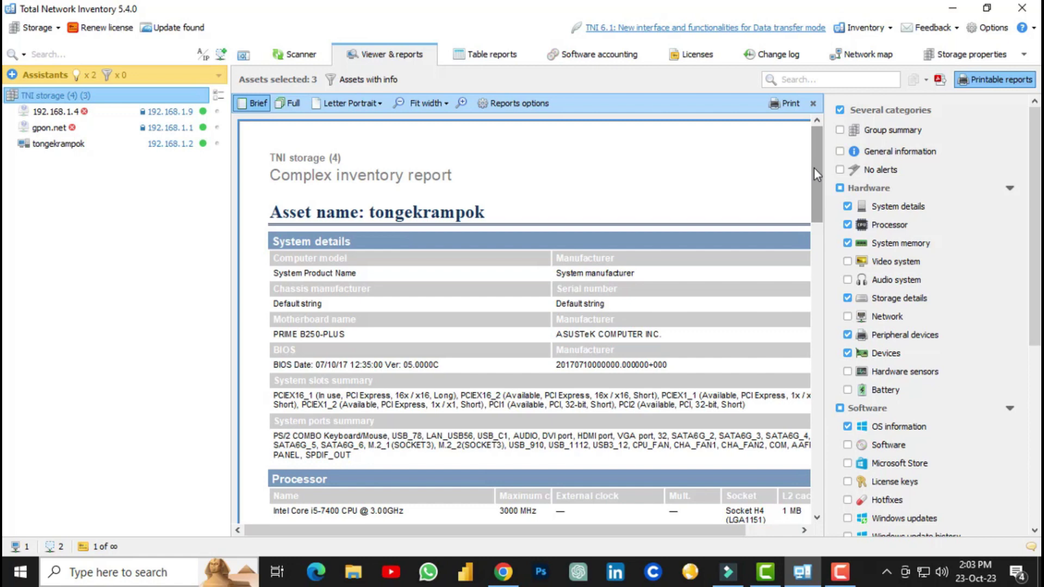
Step: Start a PDF export of the complex inventory report covering all pages
left_click(943, 85)
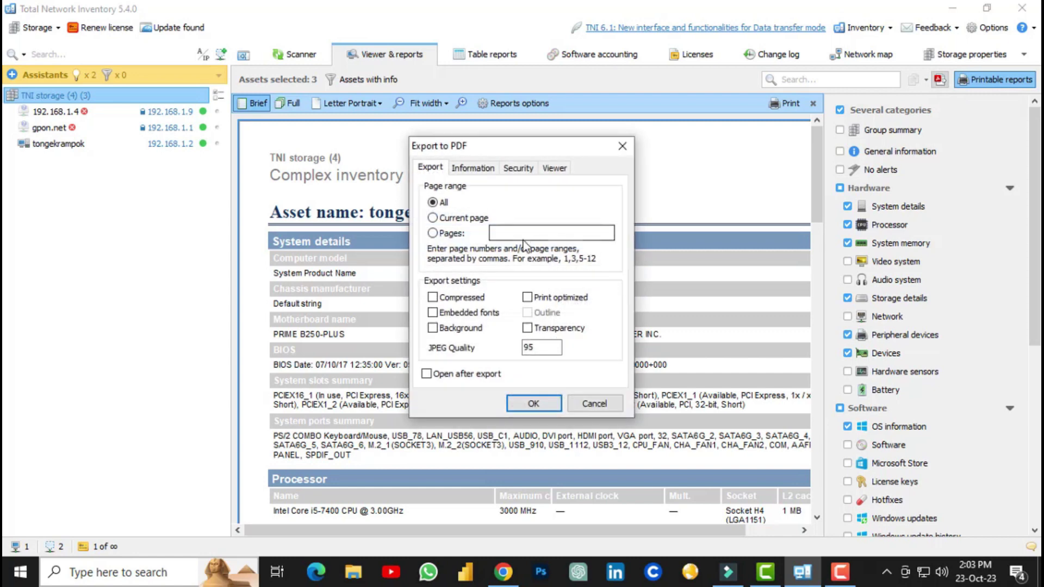
left_click_drag(492, 148, 562, 124)
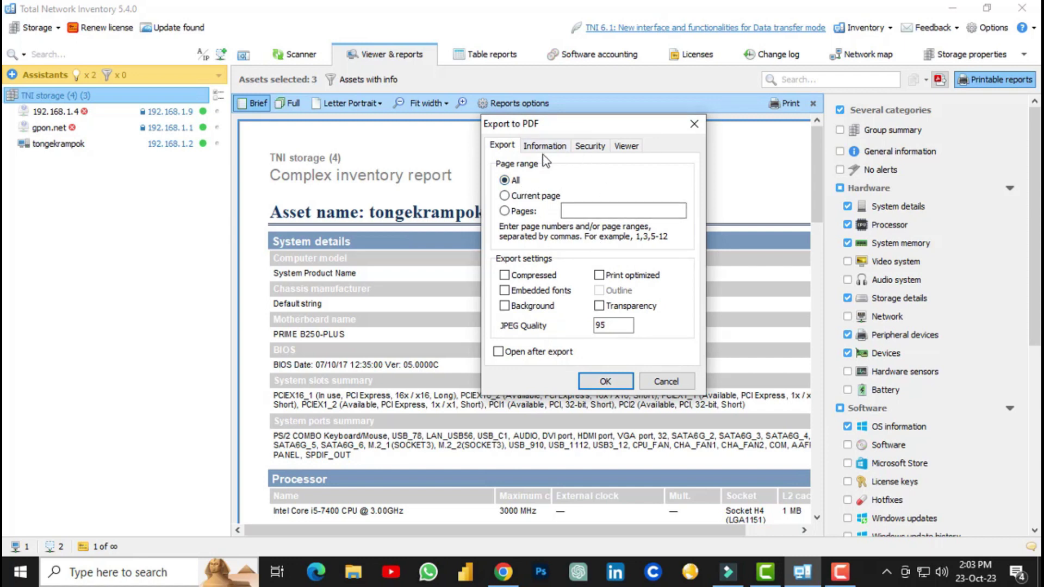
left_click(619, 382)
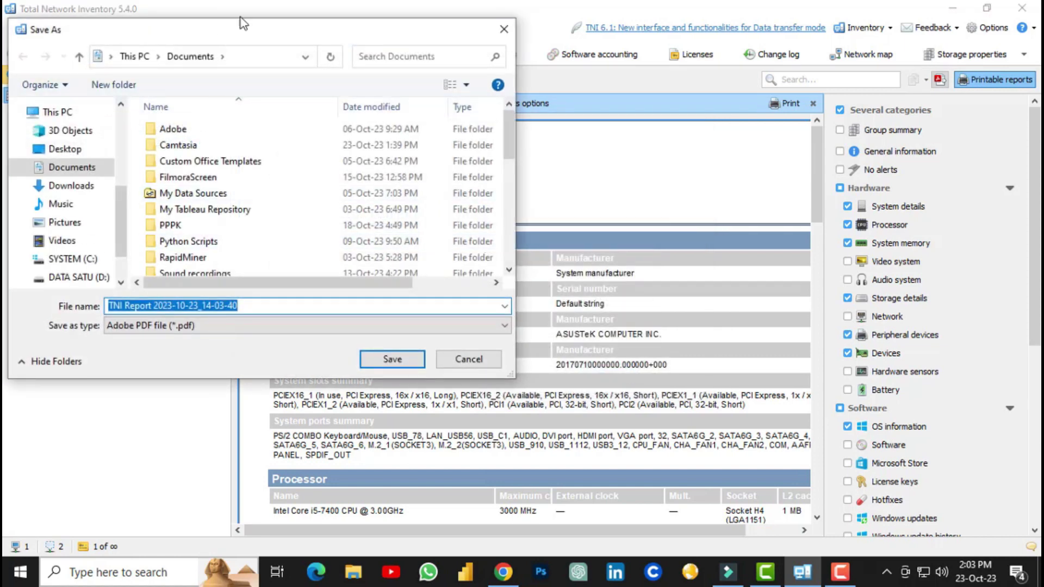
Step: Save the exported PDF in the Documents folder under the file name "laporan asset IT 10_2023"
left_click(269, 302)
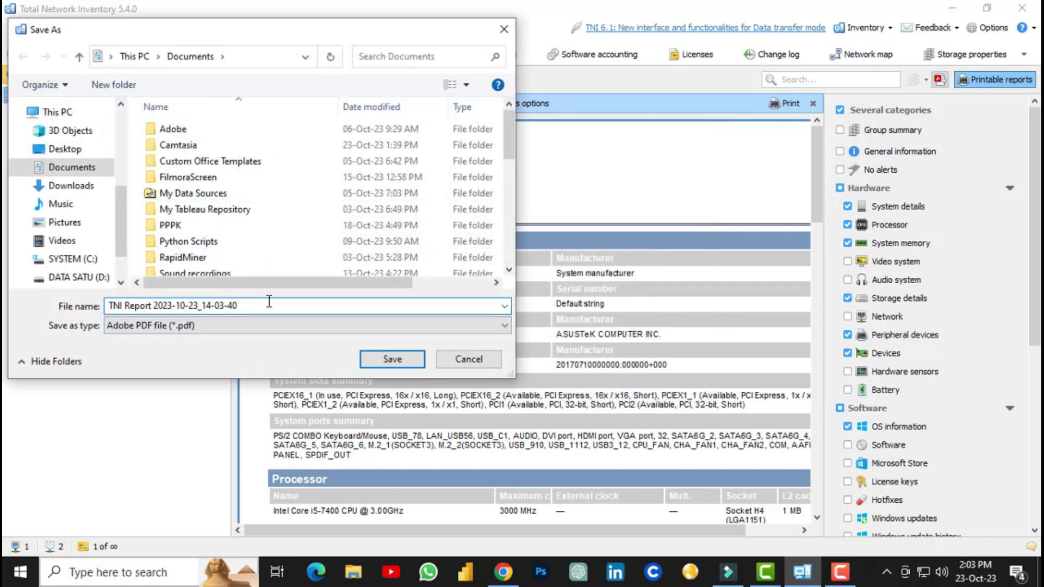
key("ctrl+a")
type("laporan a")
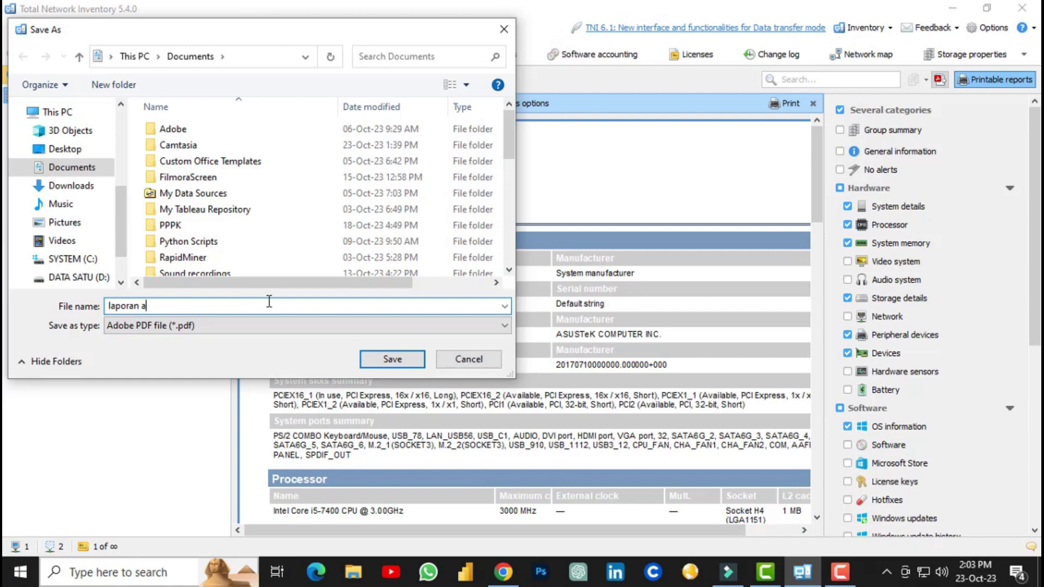
type("sset IT")
key("BackSpace")
type("T 2023")
left_click(174, 306)
type("10")
type("-")
left_click(392, 359)
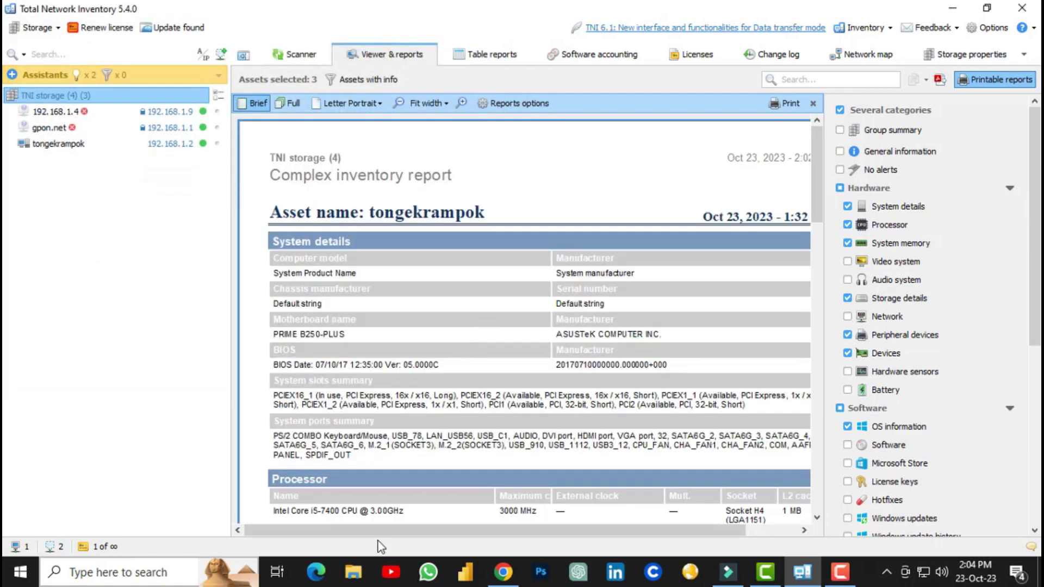
Step: Switch to File Explorer and open the PDF "laporan asset IT 10_2023" from the Documents folder
left_click(354, 574)
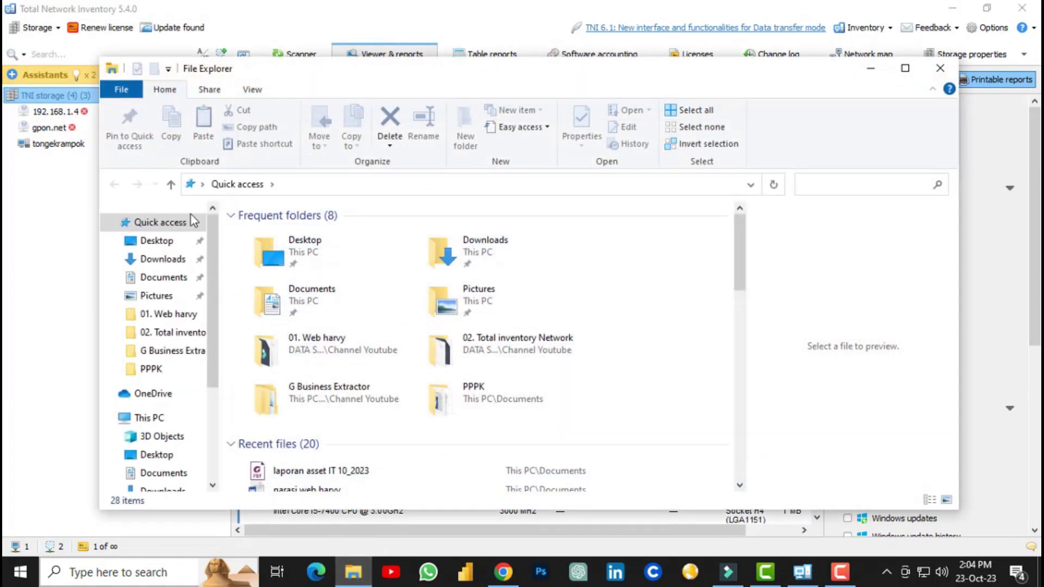
double_click(318, 85)
left_click(75, 217)
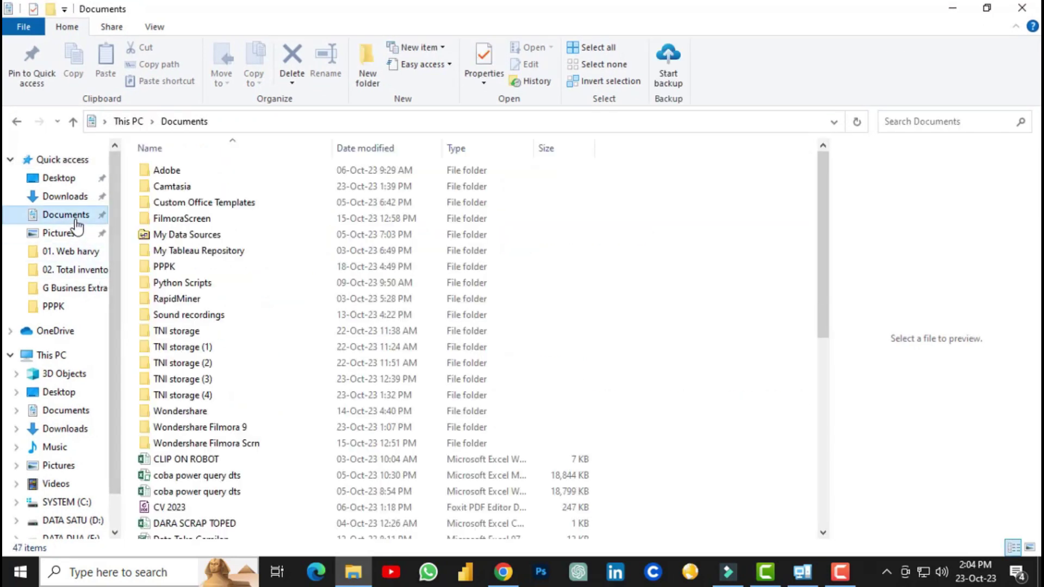
scroll(216, 368, "down", 5)
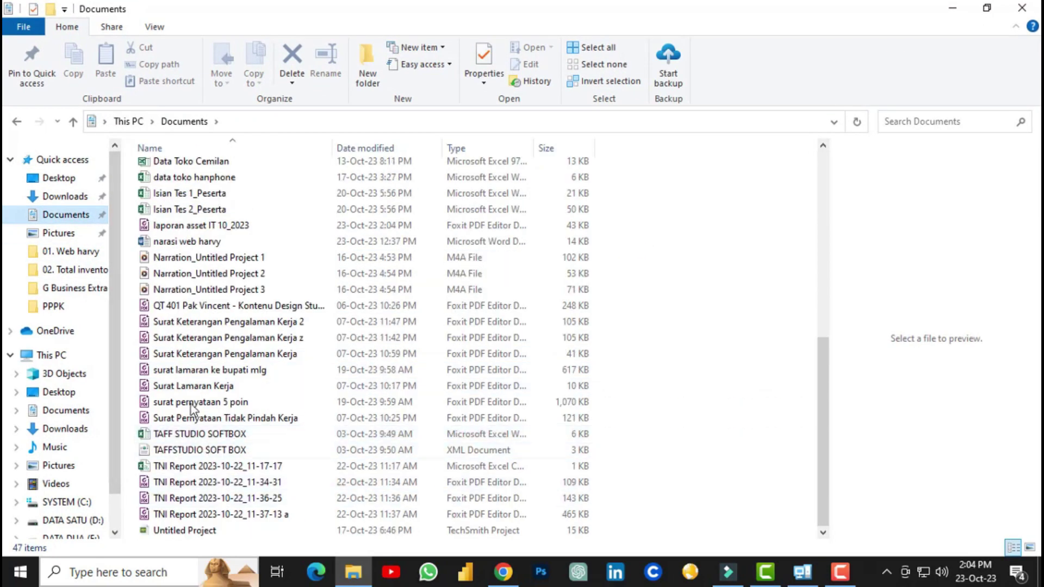
left_click(233, 228)
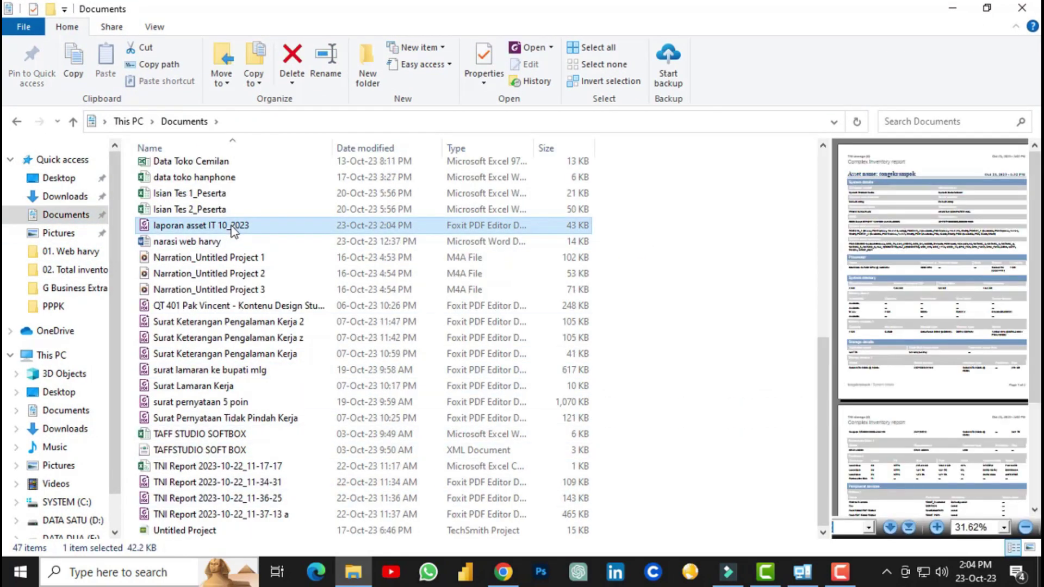
double_click(234, 230)
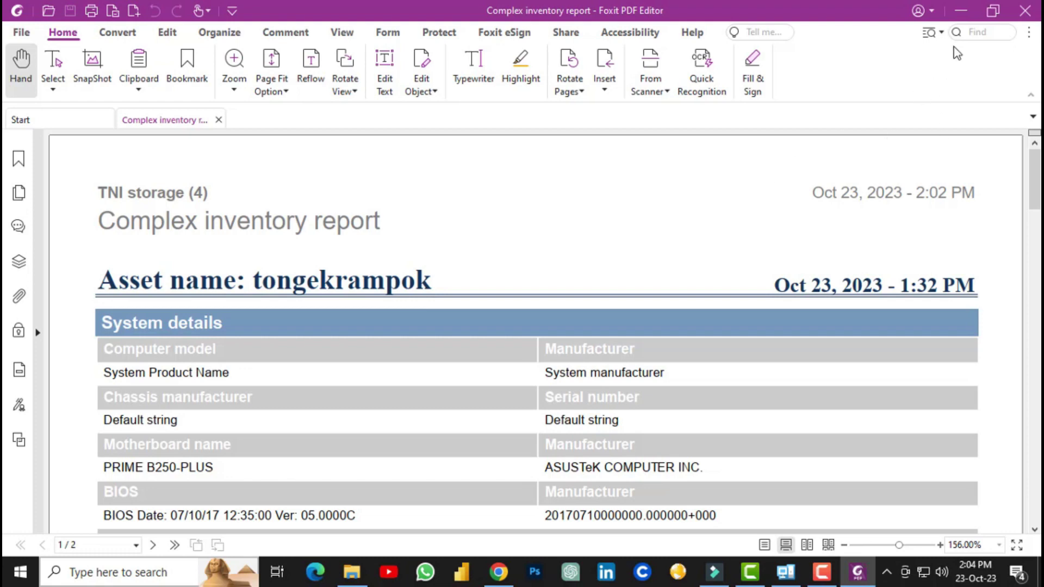
Step: Examine both pages of the exported PDF report, from System details through to OS information
scroll(825, 185, "down", 2, "ctrl")
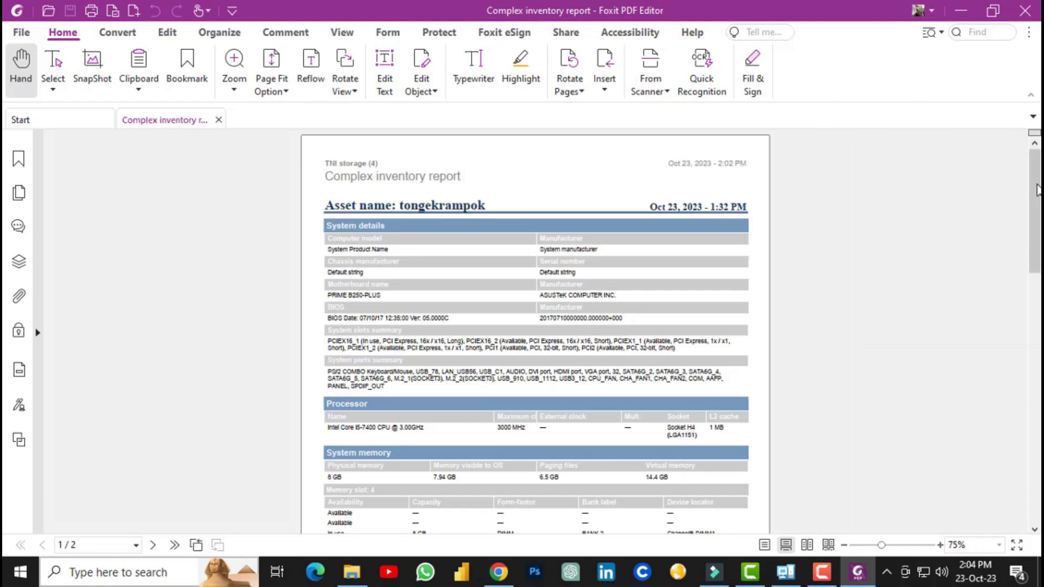
scroll(1037, 197, "down", 1)
left_click_drag(1037, 197, 1037, 263)
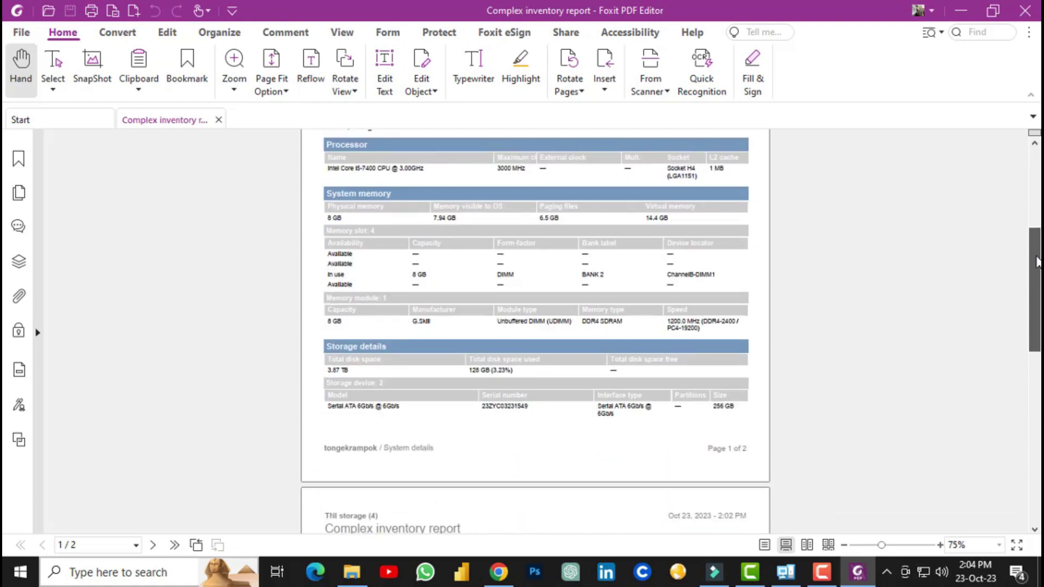
left_click_drag(1037, 262, 1027, 454)
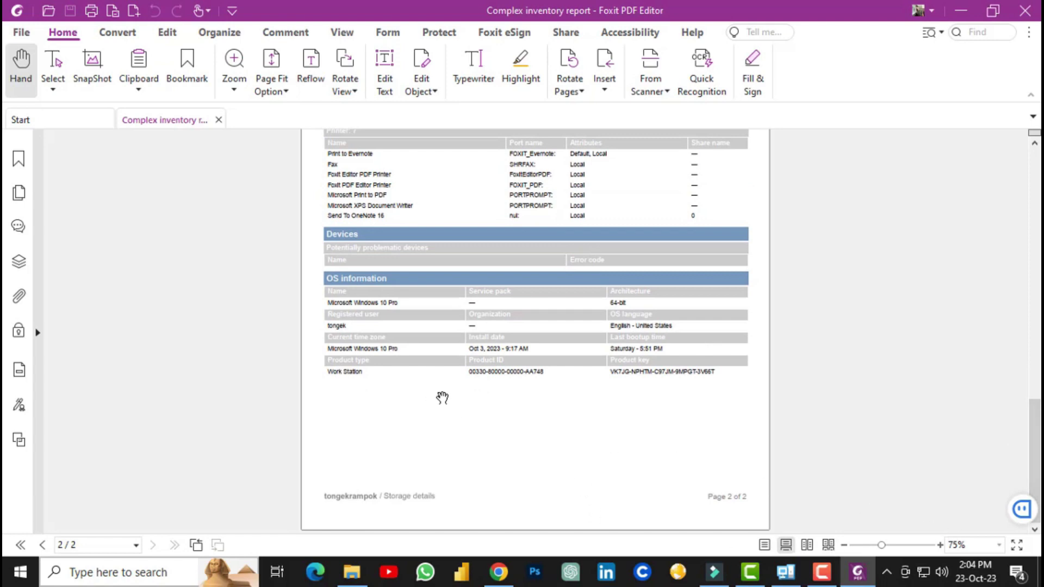
scroll(852, 445, "up", 10)
scroll(817, 259, "up", 3)
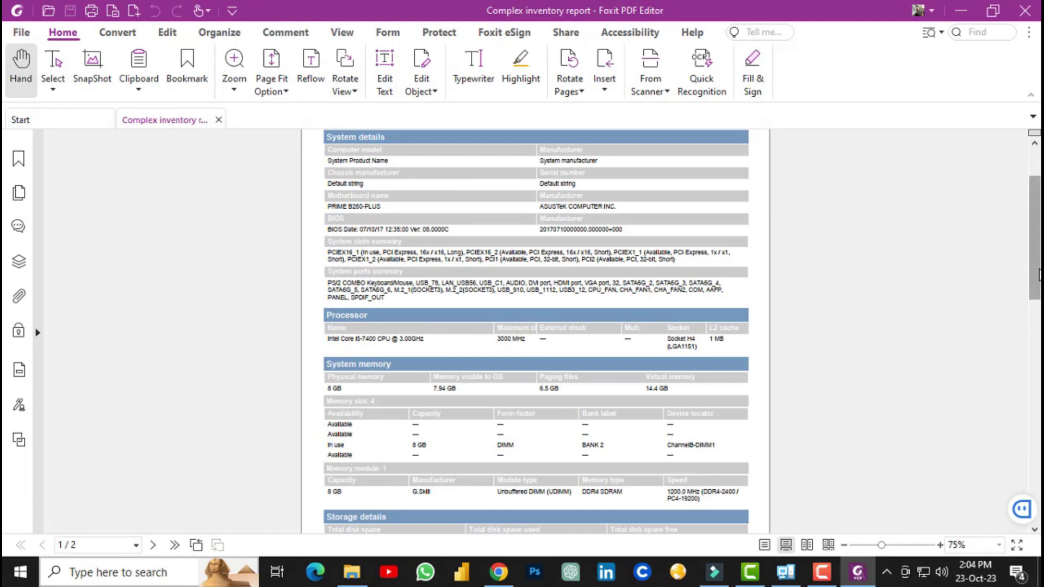
scroll(1037, 275, "up", 2)
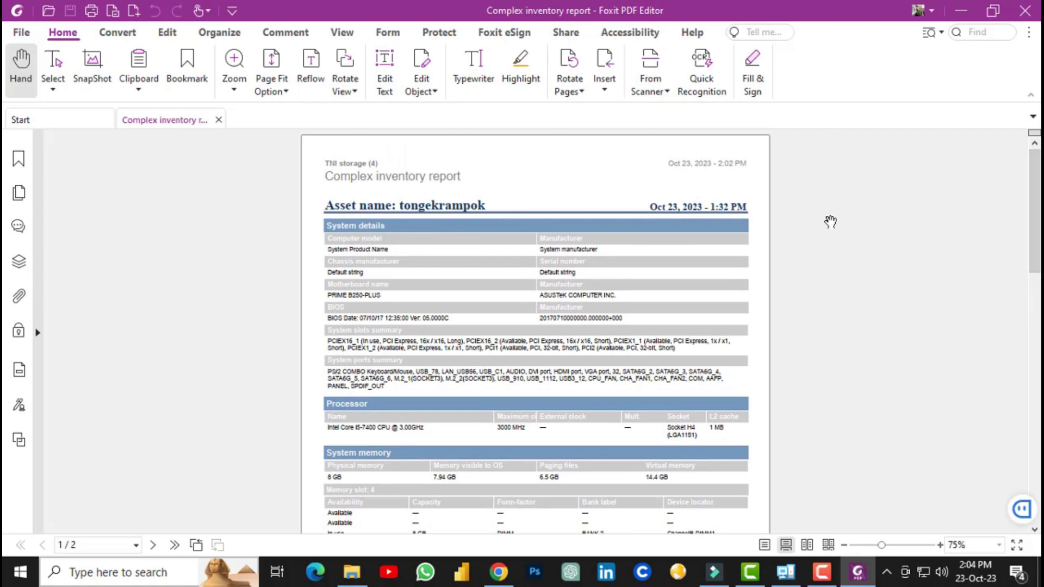
scroll(777, 291, "down", 10)
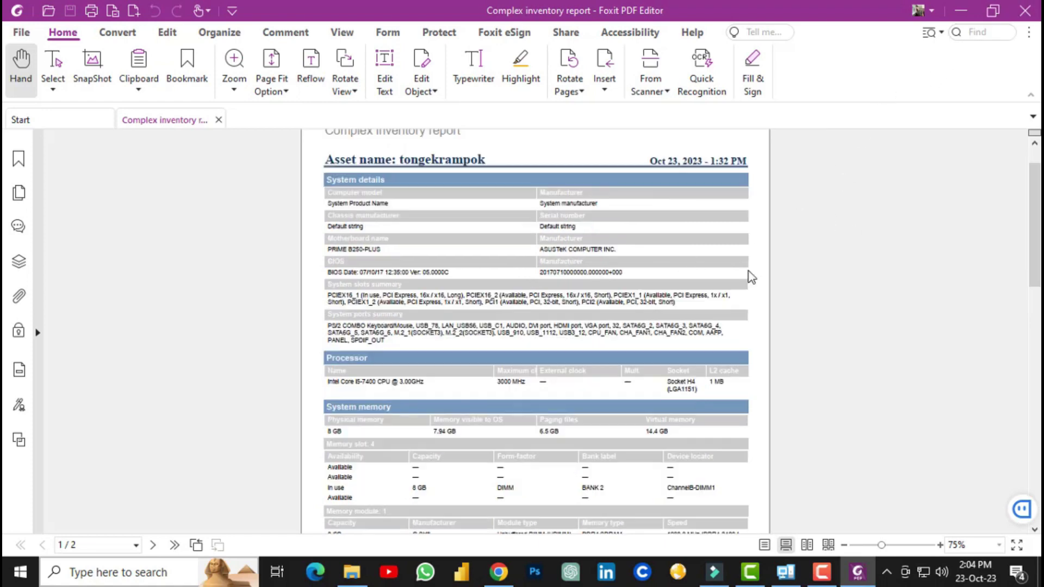
scroll(824, 285, "up", 10)
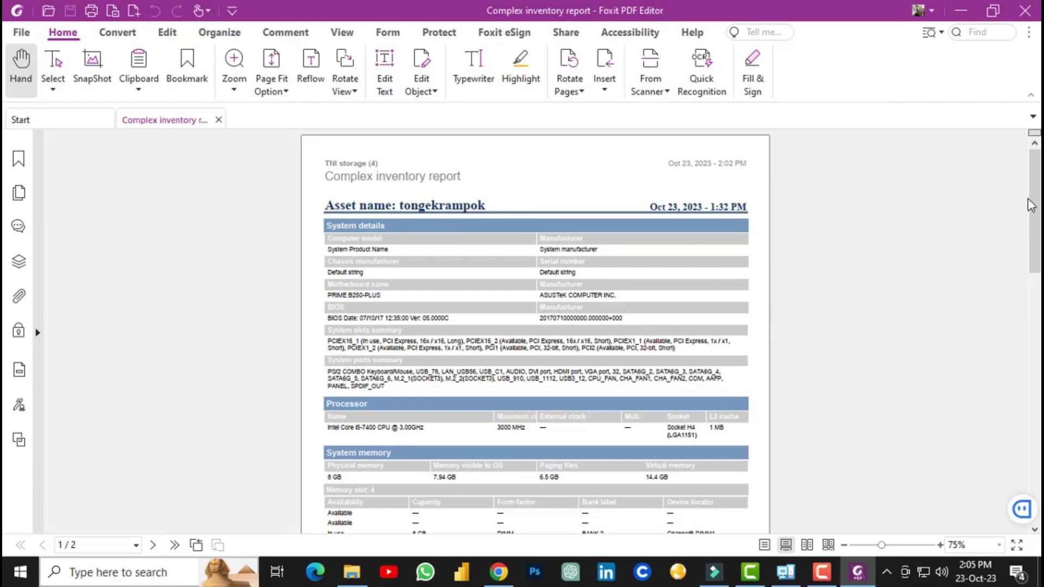